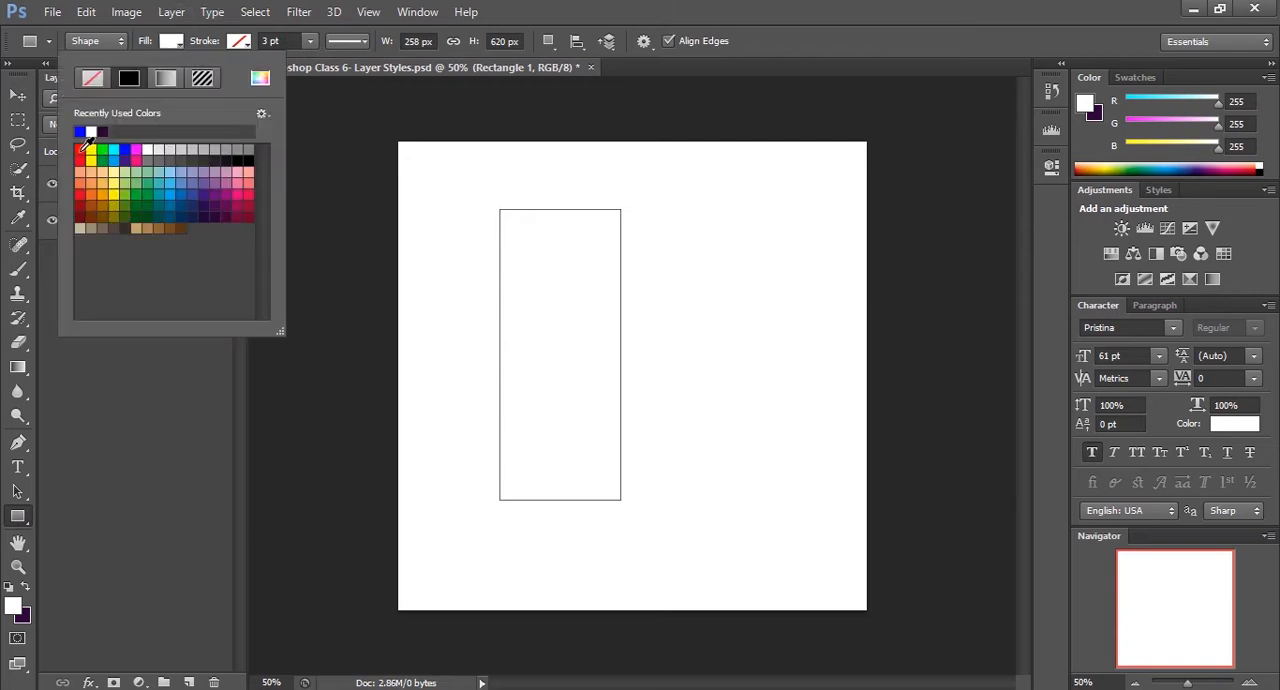
Fill the rectangle with red and move it toward the left side of the canvas, then enable Auto-Select
{"action": "left_click", "coordinate": [79, 150]}
{"action": "left_click", "coordinate": [14, 96]}
{"action": "left_click", "coordinate": [14, 96]}
{"action": "left_click_drag", "start_coordinate": [536, 345], "coordinate": [502, 366]}
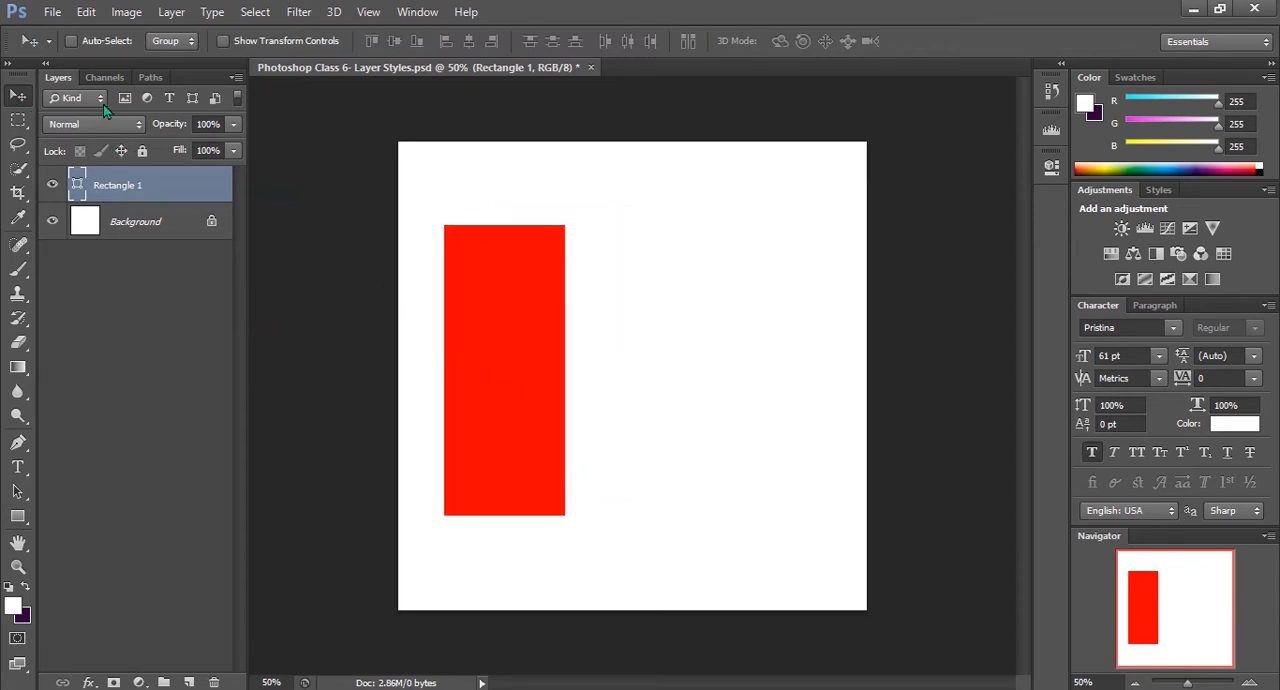
{"action": "left_click", "coordinate": [71, 40]}
Add a Bevel & Emboss effect to the Rectangle 1 layer and set its fill opacity to 99%
{"action": "right_click", "coordinate": [150, 189]}
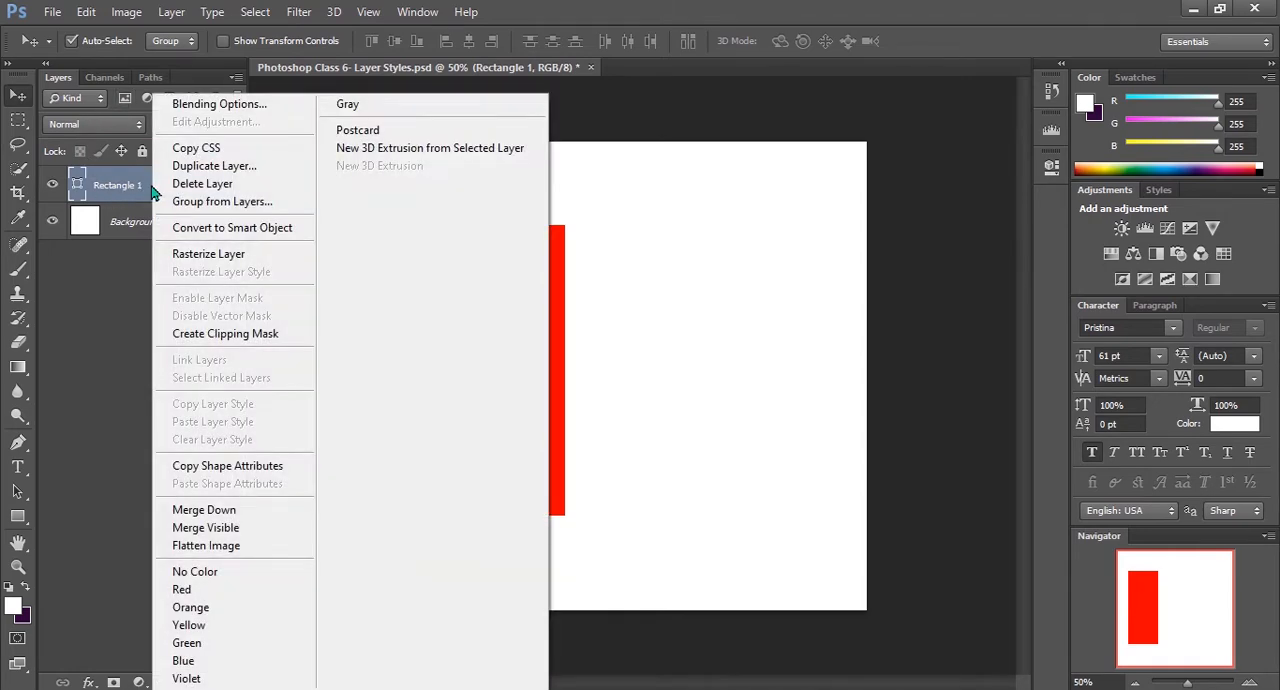
{"action": "left_click", "coordinate": [182, 104]}
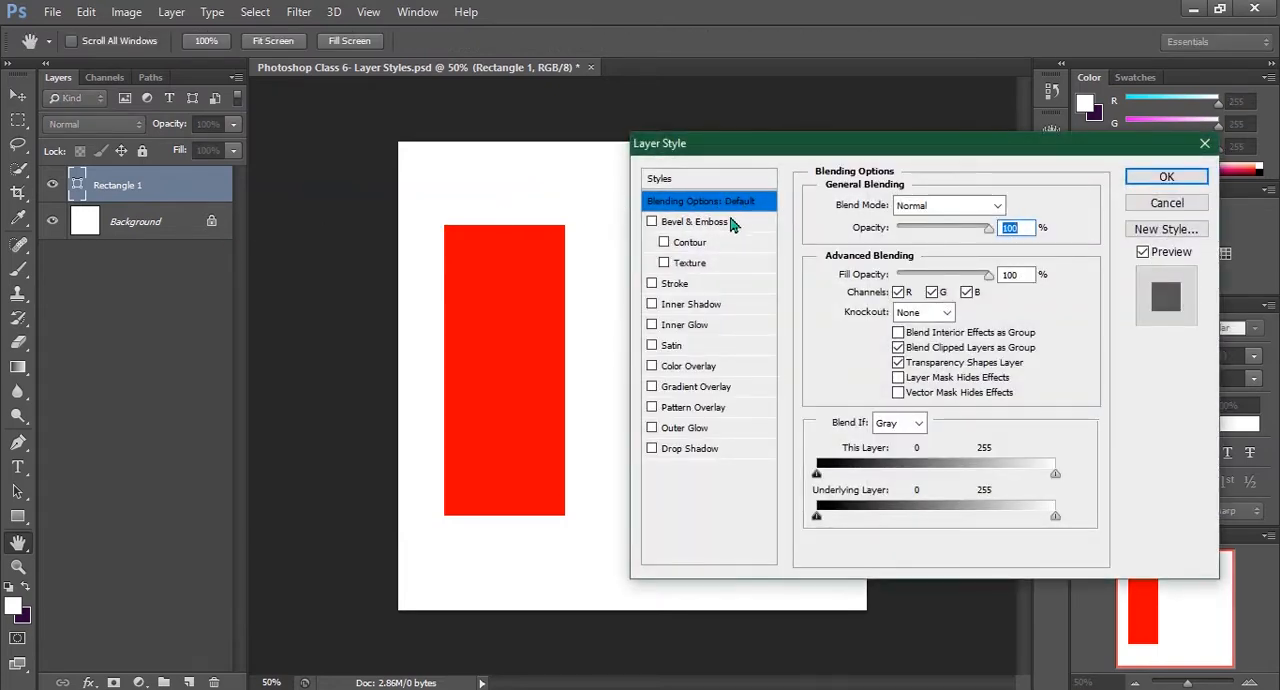
{"action": "left_click", "coordinate": [657, 224]}
{"action": "left_click", "coordinate": [651, 223]}
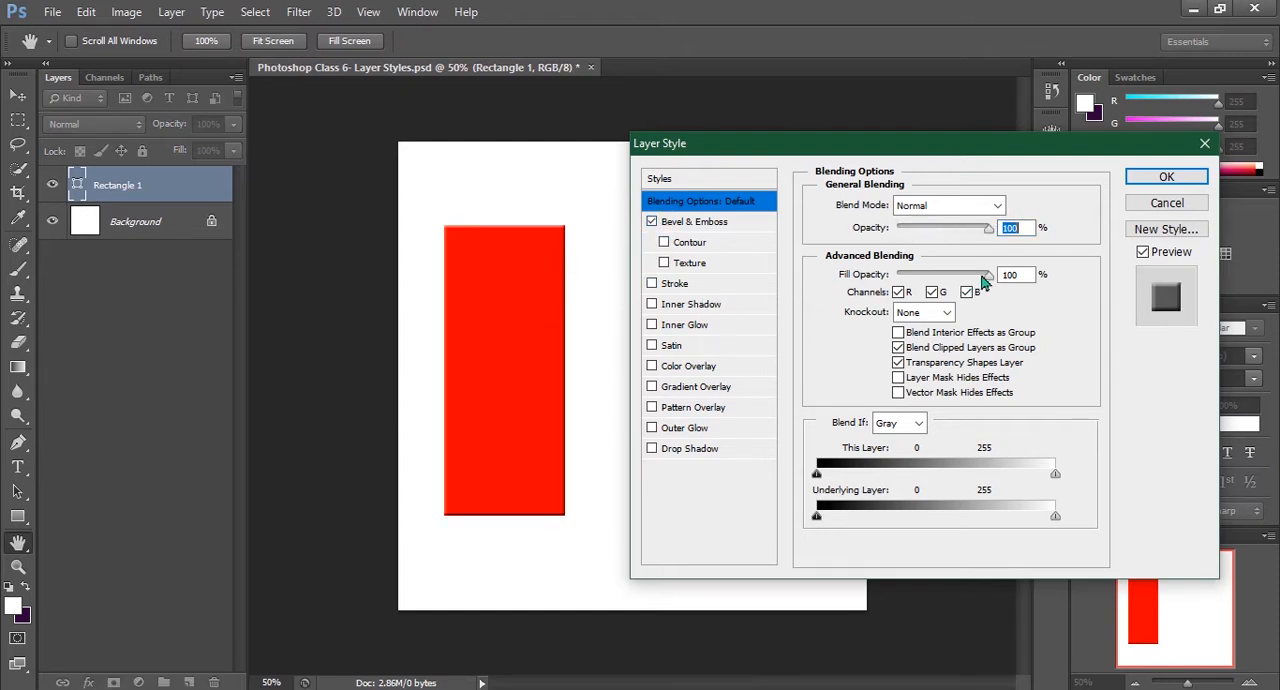
{"action": "left_click_drag", "start_coordinate": [986, 276], "coordinate": [983, 276]}
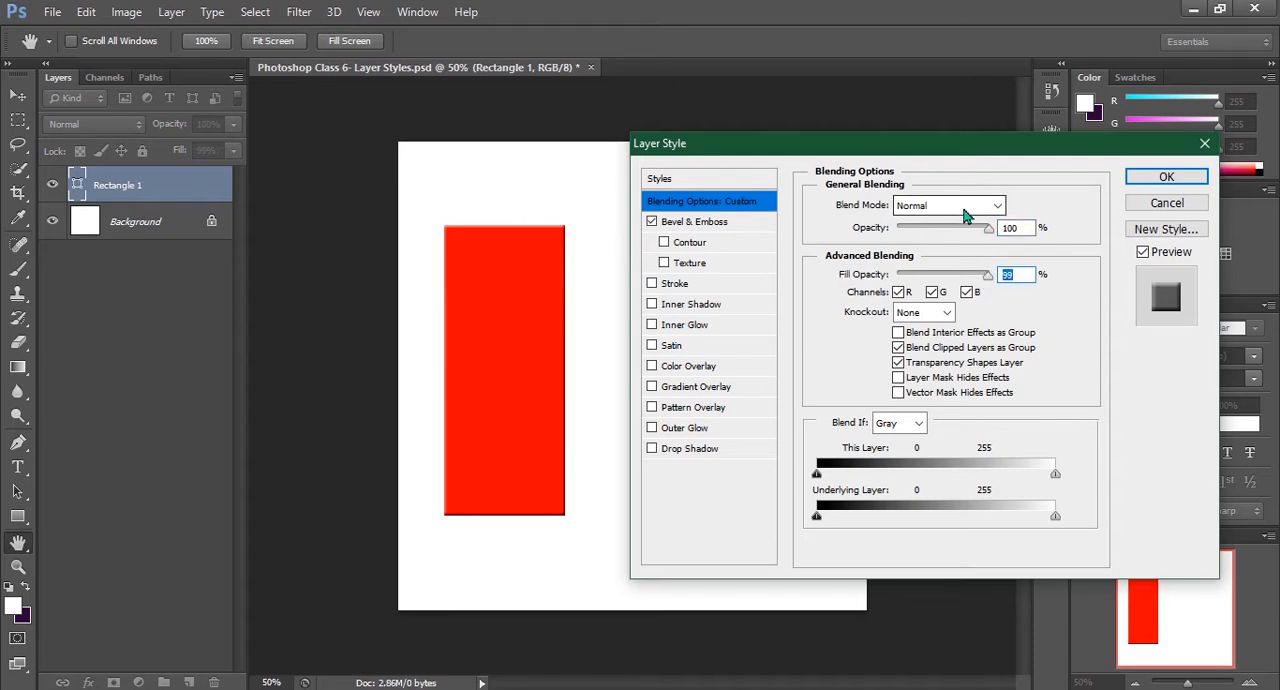
Try the Outer Bevel style in the Bevel & Emboss settings, ending on the Emboss style
{"action": "left_click", "coordinate": [680, 224]}
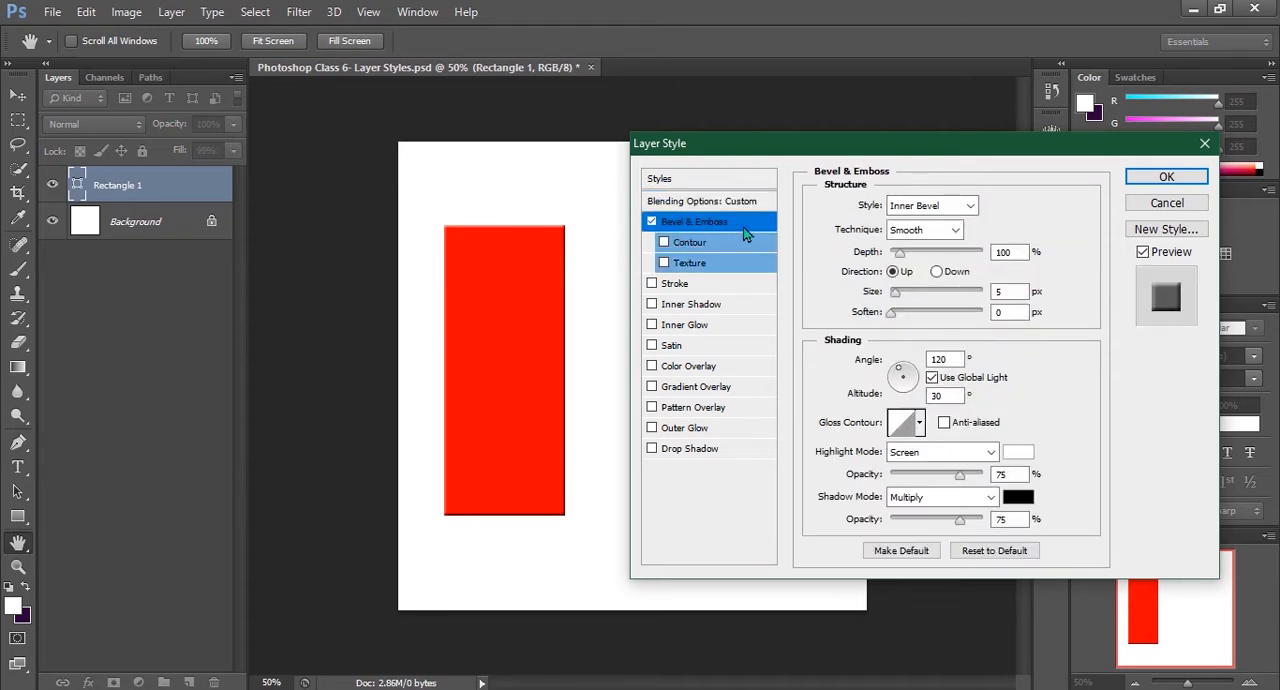
{"action": "left_click", "coordinate": [924, 205]}
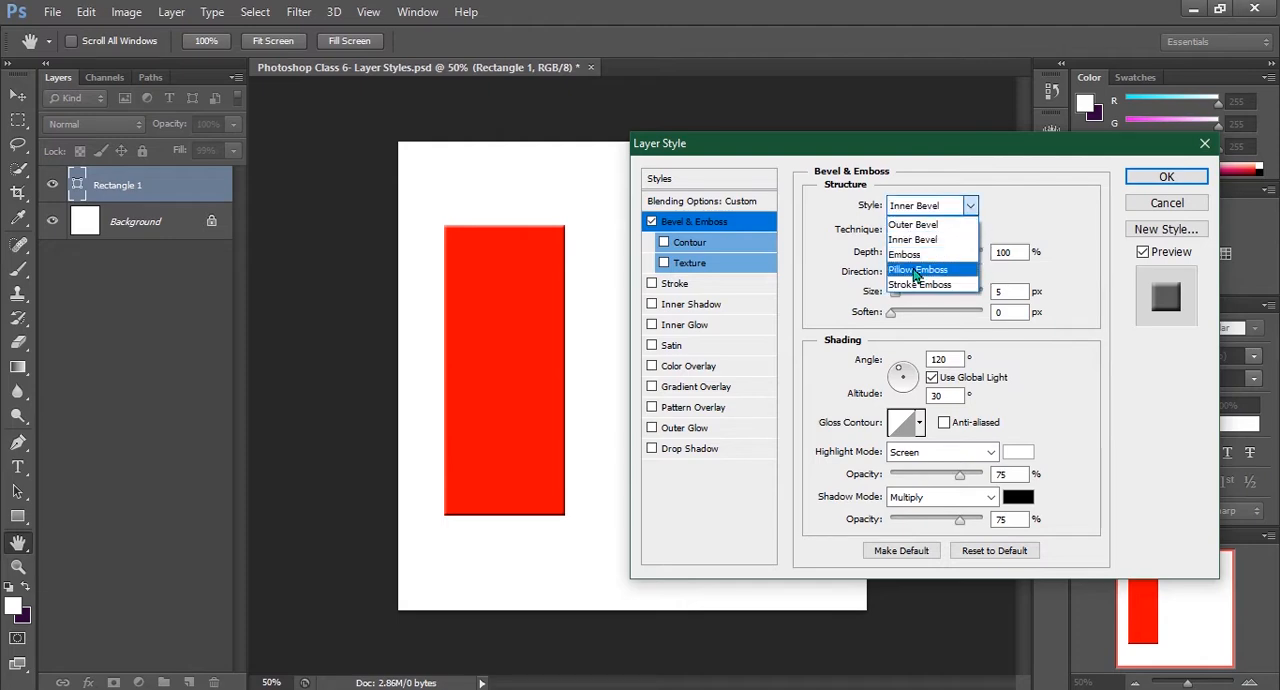
{"action": "left_click", "coordinate": [912, 224]}
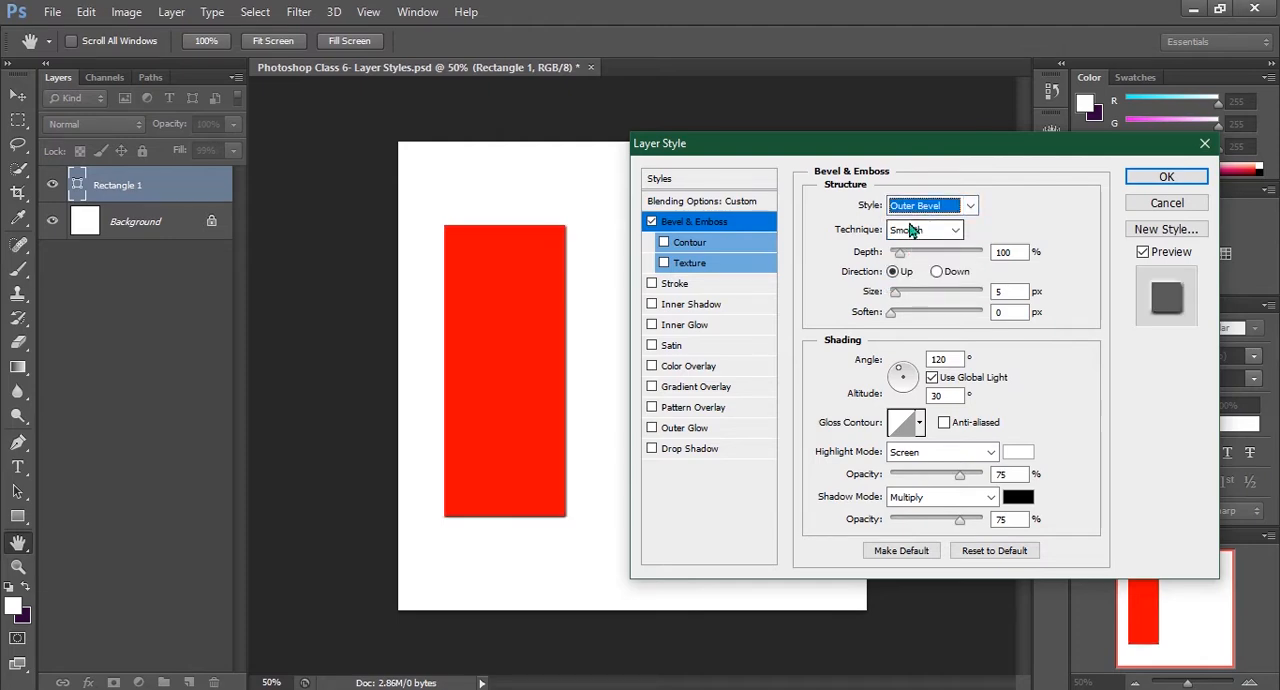
{"action": "left_click", "coordinate": [915, 206]}
{"action": "left_click", "coordinate": [912, 250]}
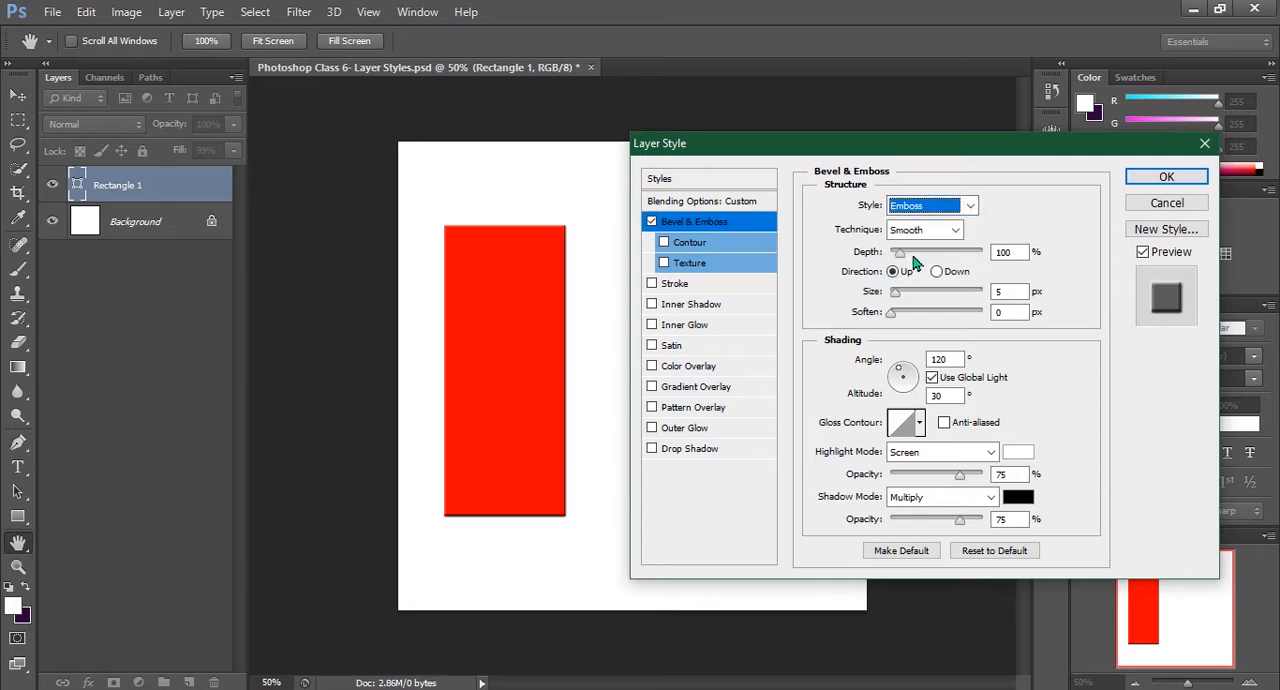
Set the emboss depth to 766% and size to 8 px, trying the Down direction before returning to Up
{"action": "left_click_drag", "start_coordinate": [899, 253], "coordinate": [960, 253]}
{"action": "left_click", "coordinate": [936, 272]}
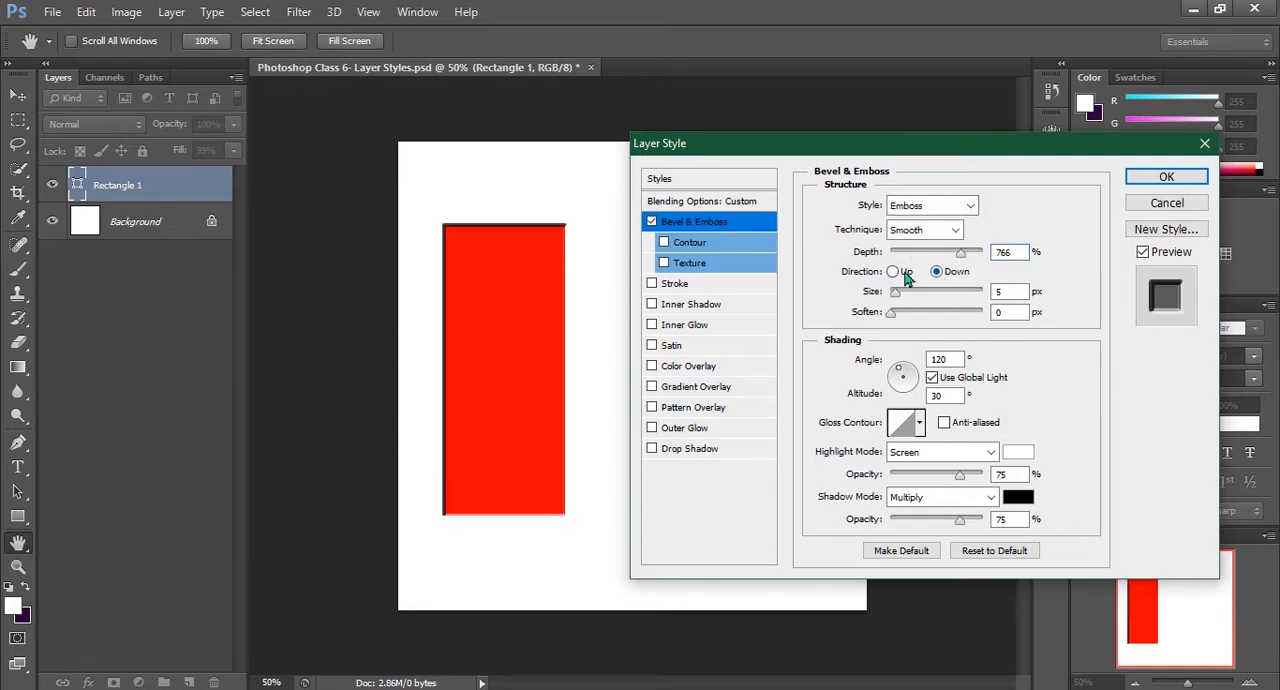
{"action": "left_click", "coordinate": [892, 272]}
{"action": "mouse_move", "coordinate": [897, 297]}
{"action": "left_mouse_down"}
{"action": "mouse_move", "coordinate": [930, 298]}
{"action": "mouse_move", "coordinate": [897, 299]}
{"action": "mouse_move", "coordinate": [906, 320]}
{"action": "mouse_move", "coordinate": [958, 318]}
{"action": "mouse_move", "coordinate": [890, 318]}
{"action": "left_mouse_up"}
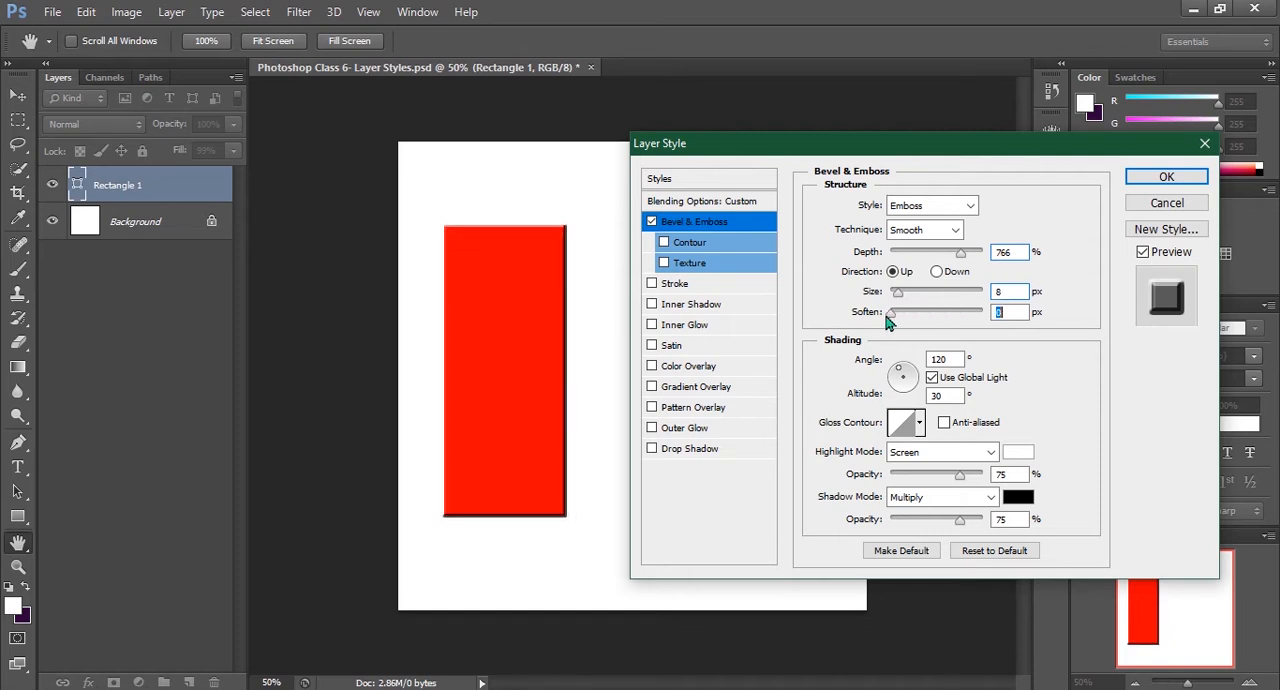
Add Texture to the emboss, with a depth of 918% and the Chisel Hard technique
{"action": "left_click", "coordinate": [651, 221]}
{"action": "left_click", "coordinate": [664, 263]}
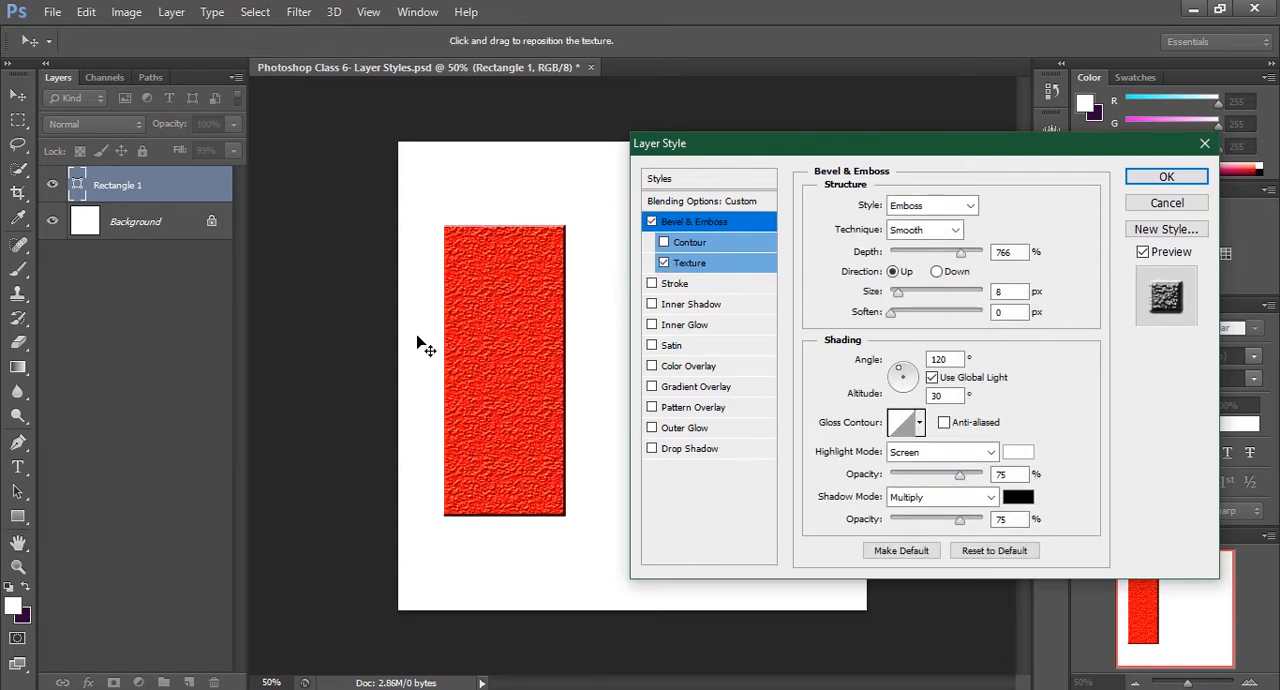
{"action": "left_click_drag", "start_coordinate": [960, 260], "coordinate": [977, 260]}
{"action": "left_click", "coordinate": [925, 230]}
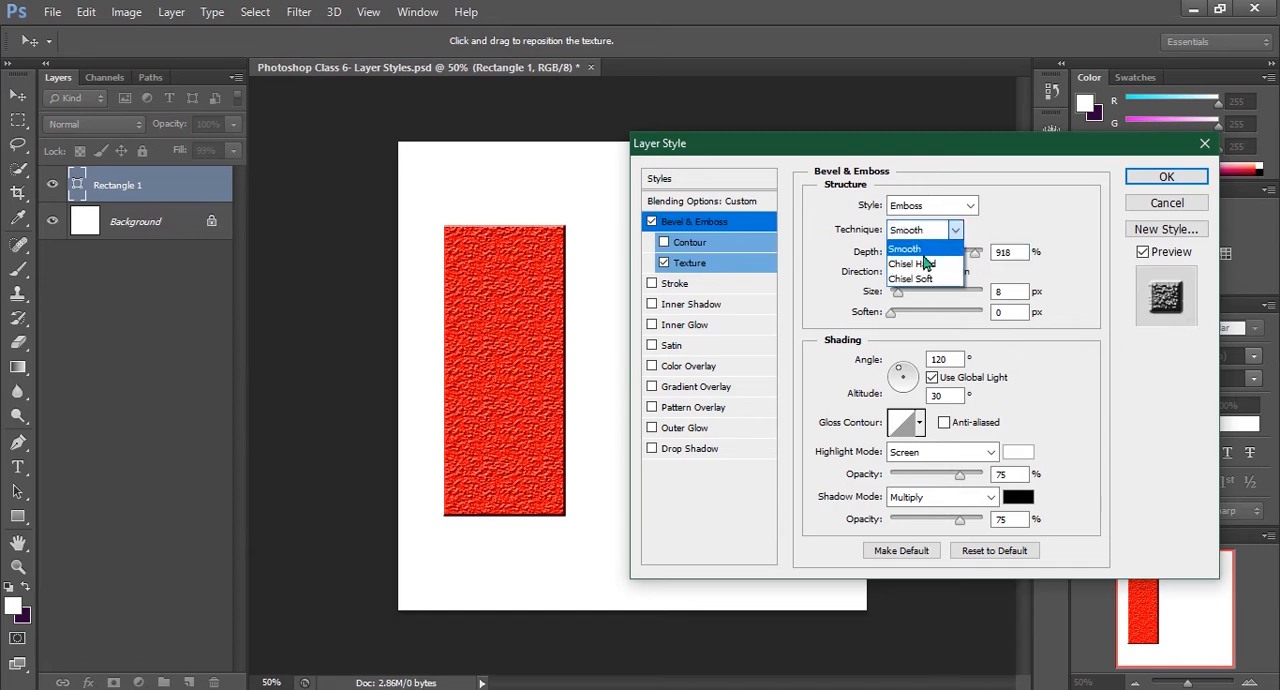
{"action": "left_click", "coordinate": [922, 256]}
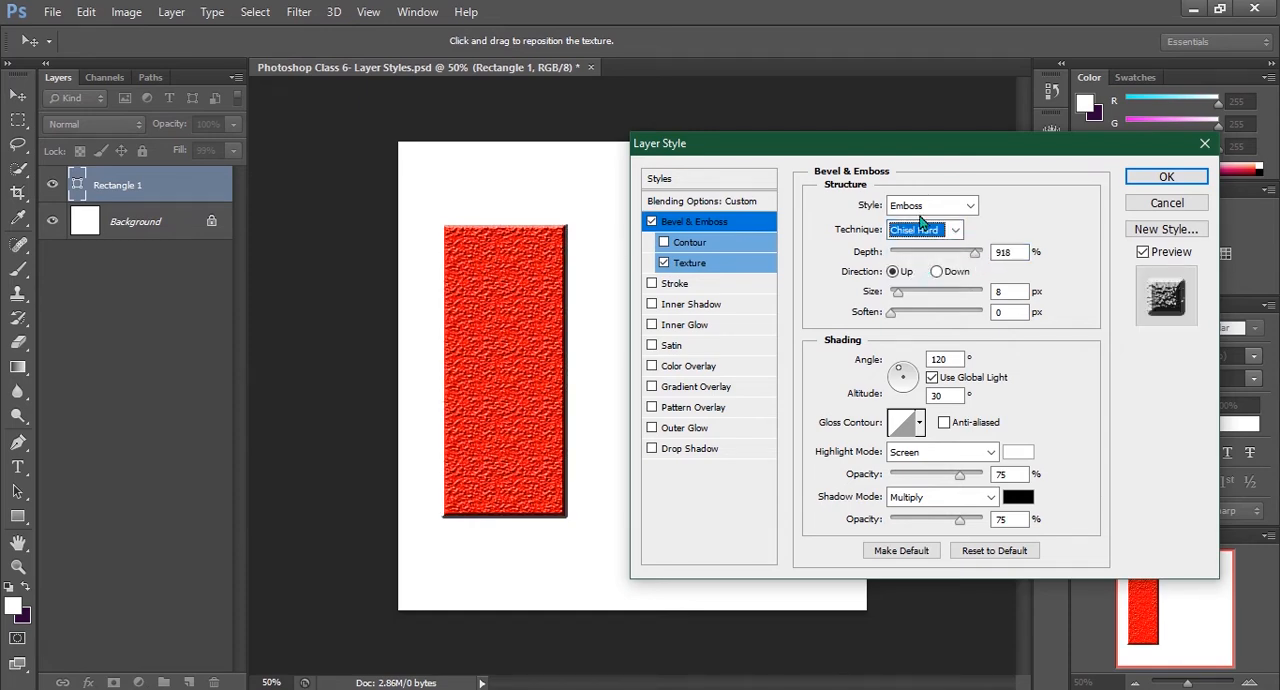
Compare Inner Bevel with Emboss, keep Emboss at a size of 4 px, and turn off Texture
{"action": "left_click", "coordinate": [925, 206]}
{"action": "left_click", "coordinate": [921, 240]}
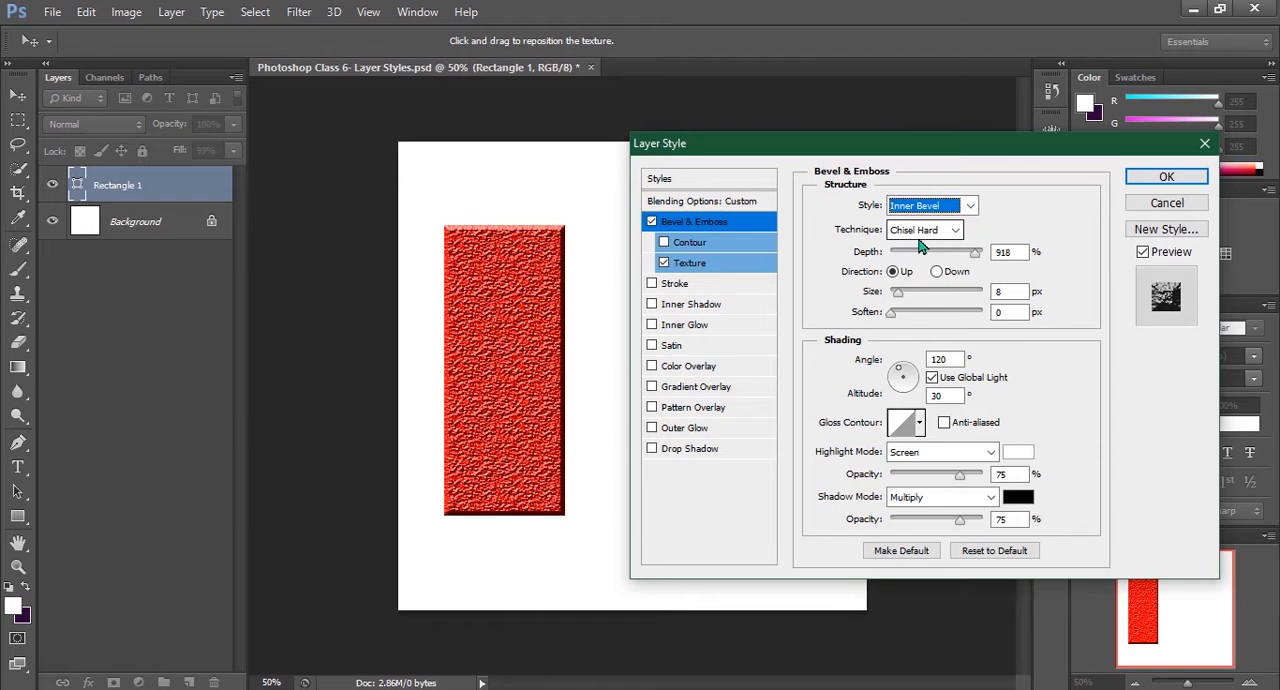
{"action": "left_click", "coordinate": [920, 207]}
{"action": "left_click", "coordinate": [915, 252]}
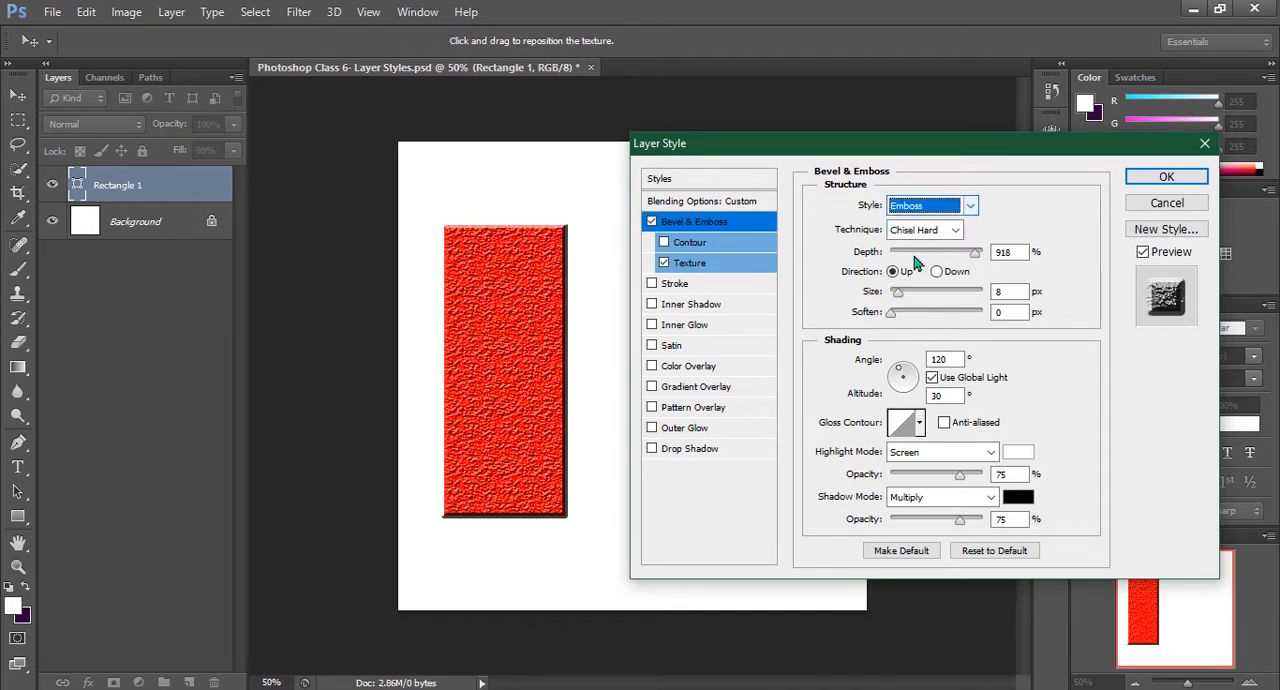
{"action": "mouse_move", "coordinate": [903, 313]}
{"action": "left_mouse_down"}
{"action": "mouse_move", "coordinate": [893, 316]}
{"action": "mouse_move", "coordinate": [956, 318]}
{"action": "mouse_move", "coordinate": [890, 322]}
{"action": "mouse_move", "coordinate": [945, 296]}
{"action": "mouse_move", "coordinate": [966, 302]}
{"action": "mouse_move", "coordinate": [895, 304]}
{"action": "left_mouse_up"}
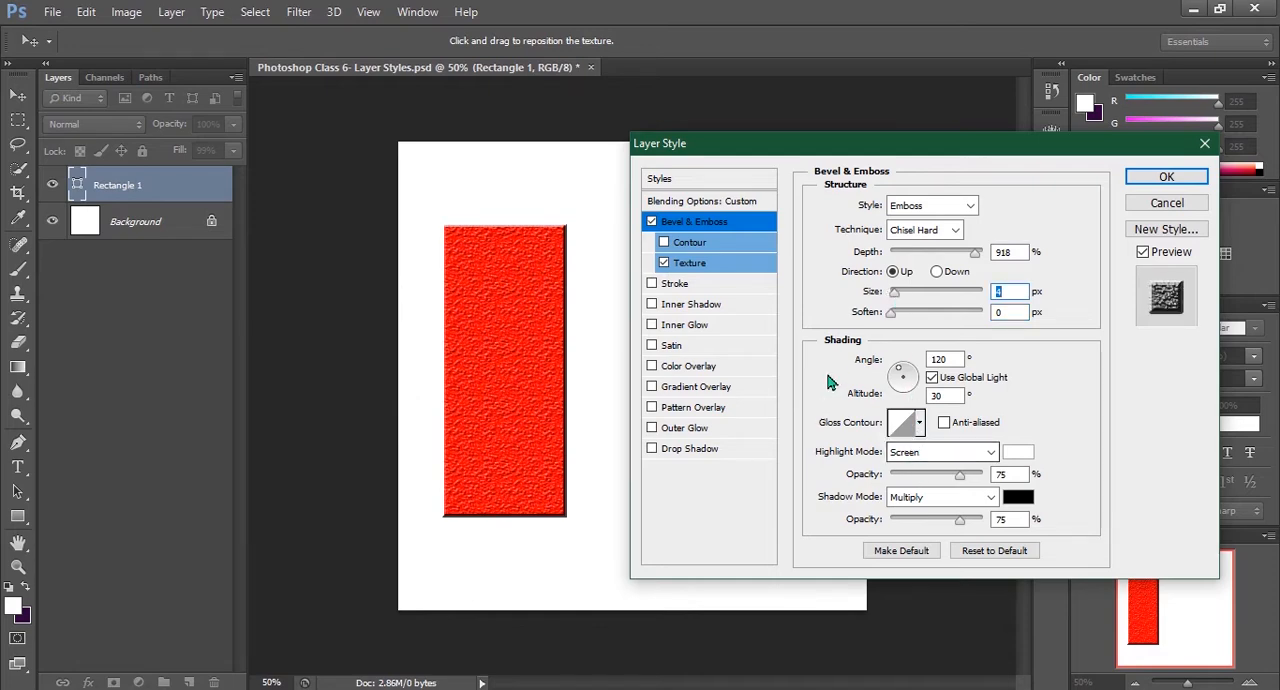
{"action": "left_click", "coordinate": [664, 262]}
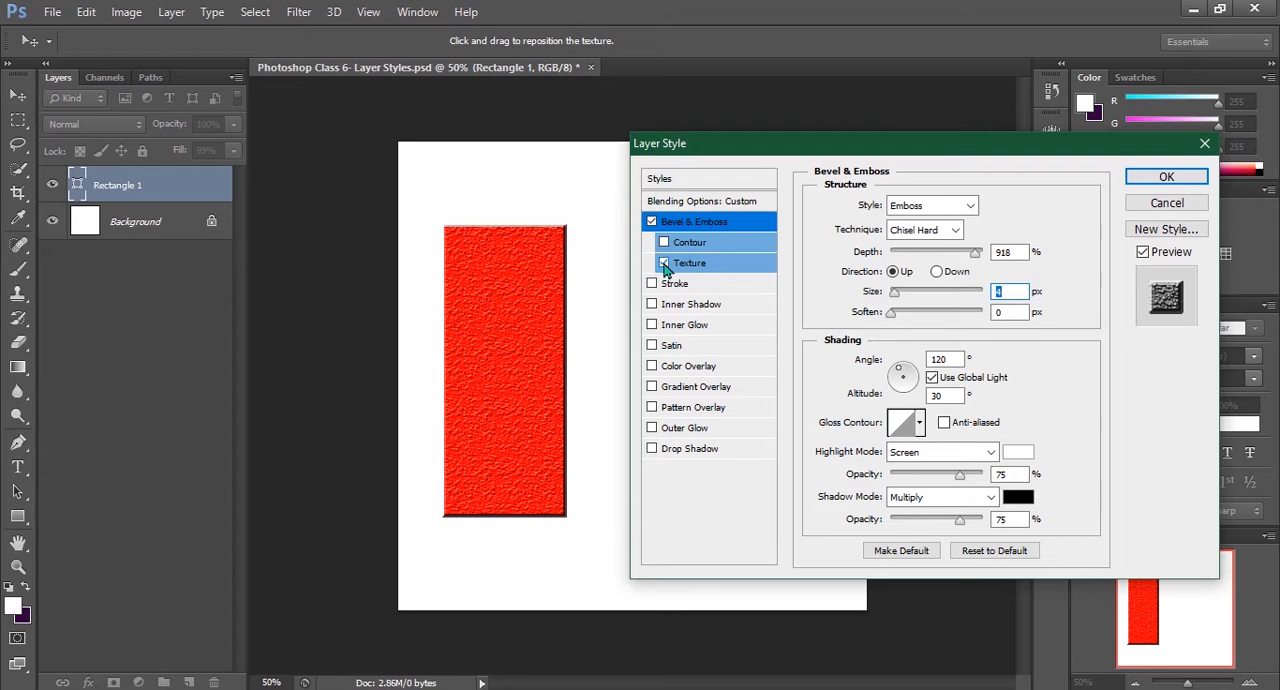
Add a Stroke effect to the rectangle with a 16 px size, Normal blend mode and 100% opacity
{"action": "left_click", "coordinate": [651, 284]}
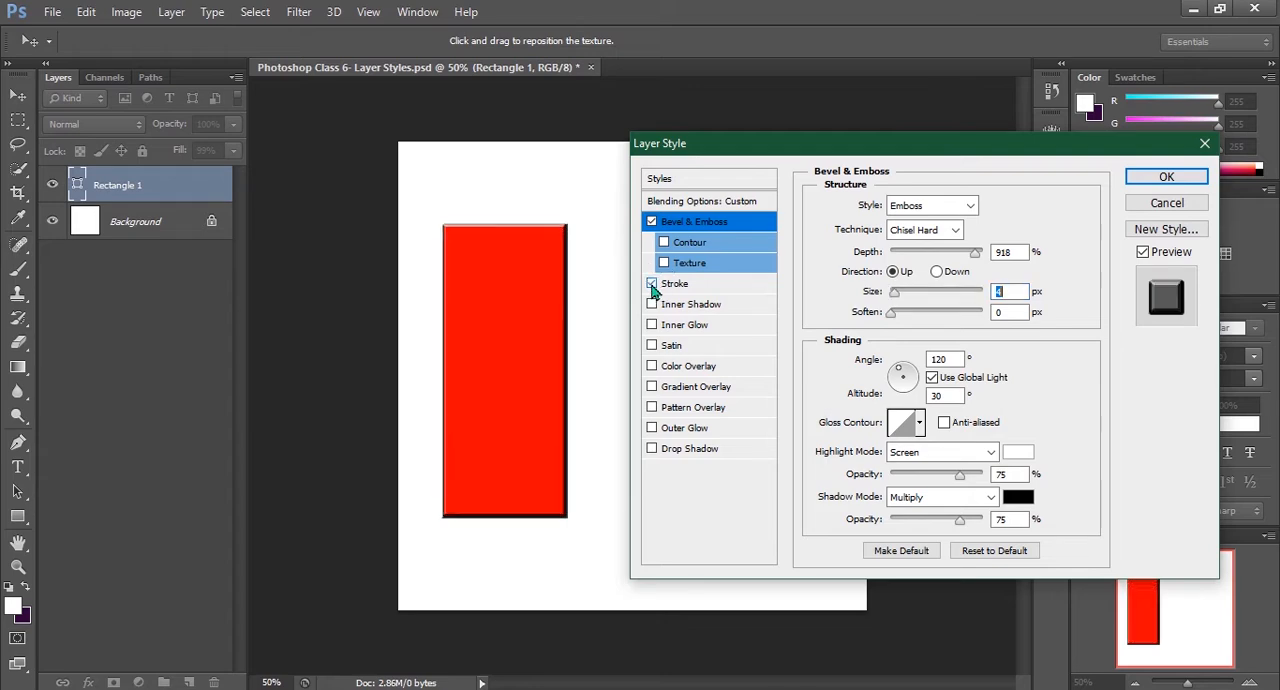
{"action": "left_click", "coordinate": [678, 285]}
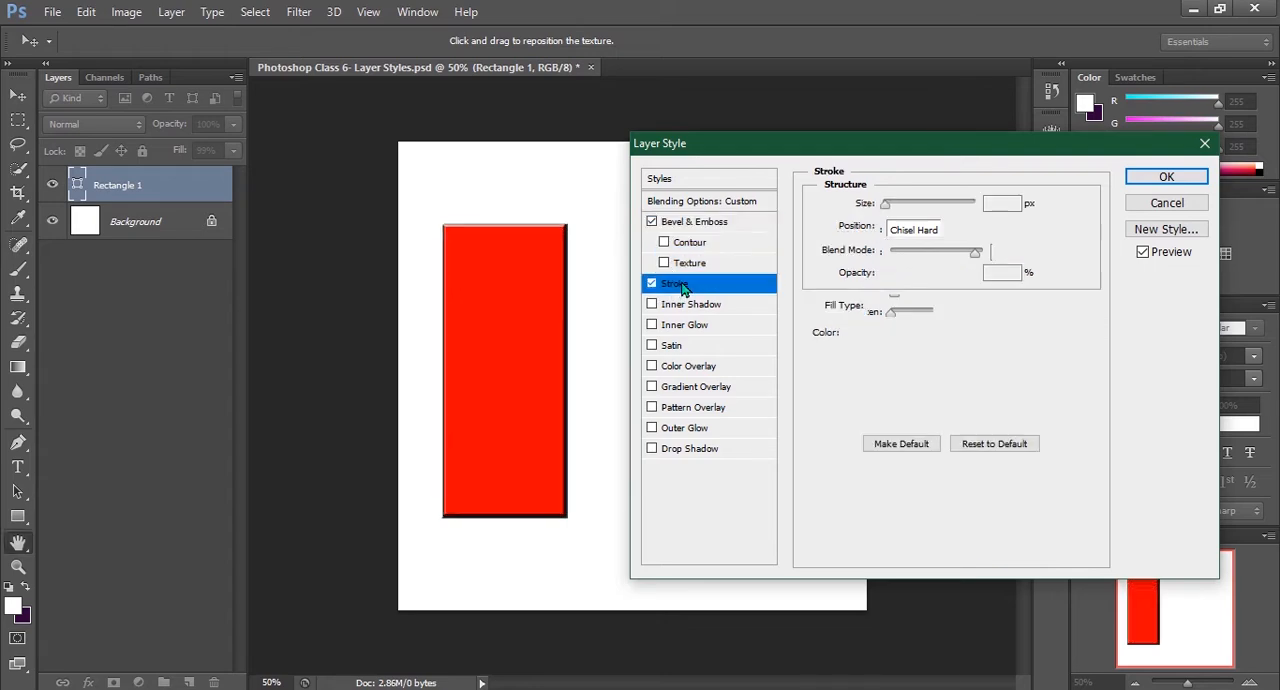
{"action": "left_click_drag", "start_coordinate": [886, 204], "coordinate": [894, 209]}
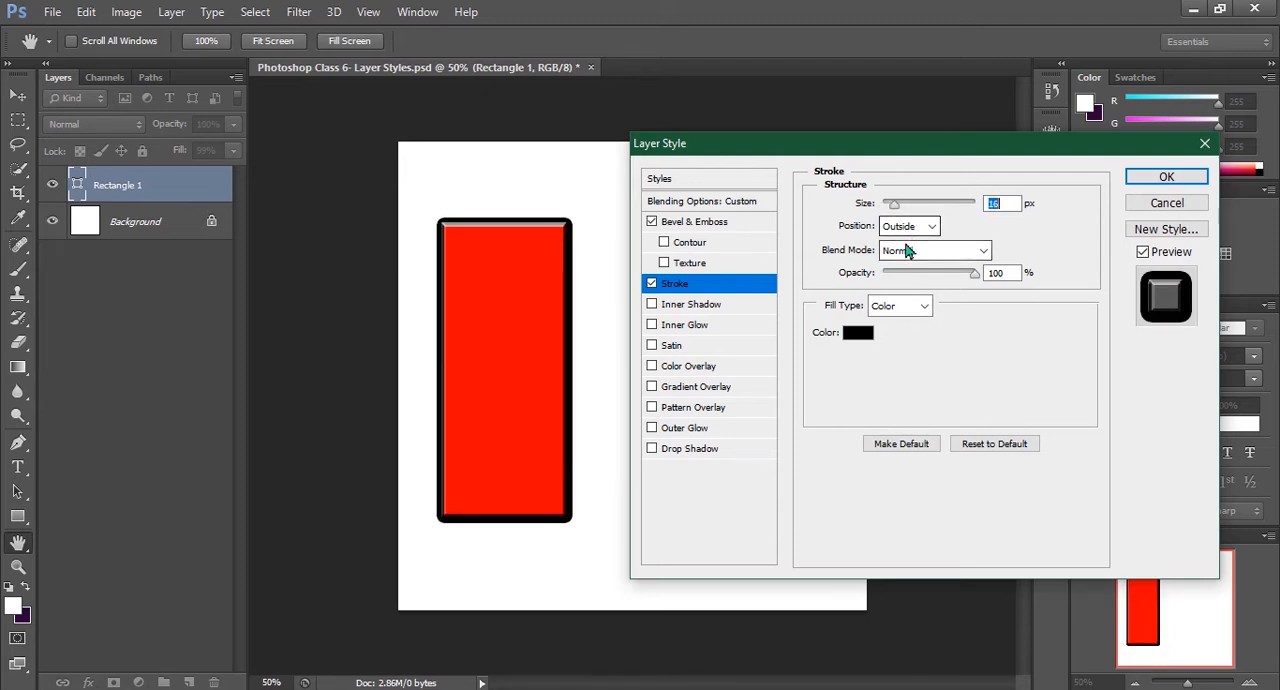
{"action": "left_click", "coordinate": [905, 254]}
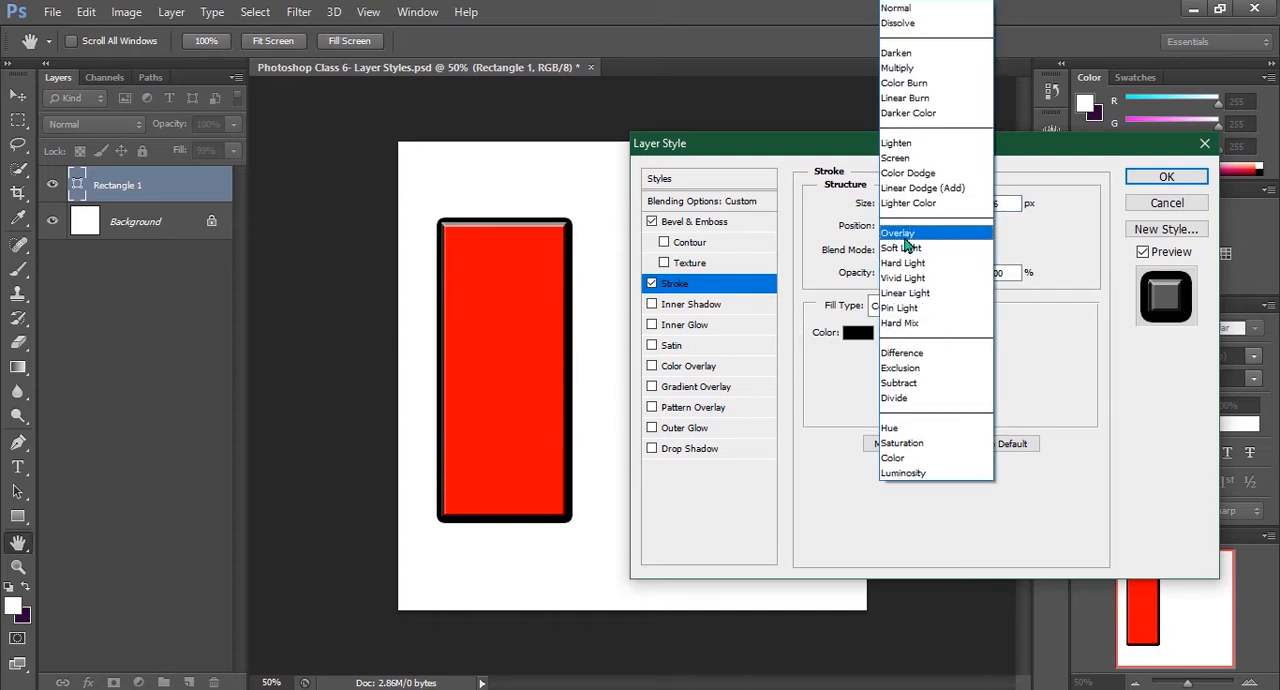
{"action": "left_click", "coordinate": [820, 357]}
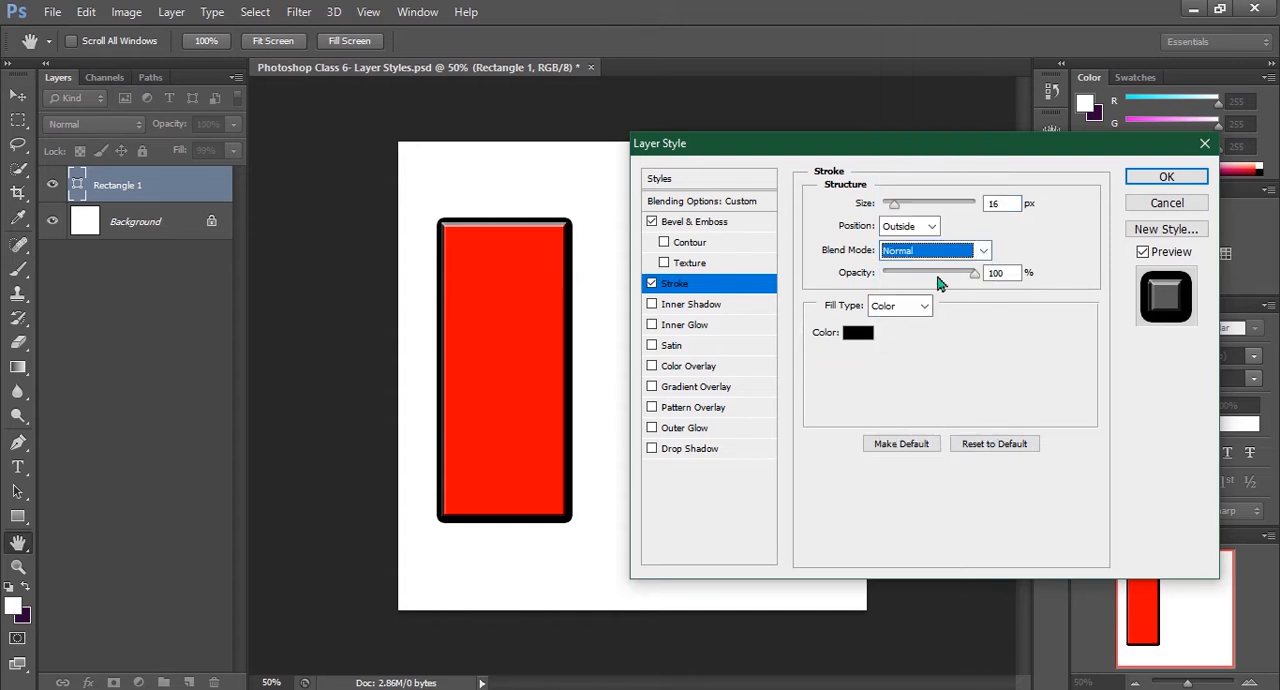
{"action": "mouse_move", "coordinate": [974, 279]}
{"action": "left_mouse_down"}
{"action": "mouse_move", "coordinate": [929, 283]}
{"action": "mouse_move", "coordinate": [988, 277]}
{"action": "mouse_move", "coordinate": [978, 281]}
{"action": "left_mouse_up"}
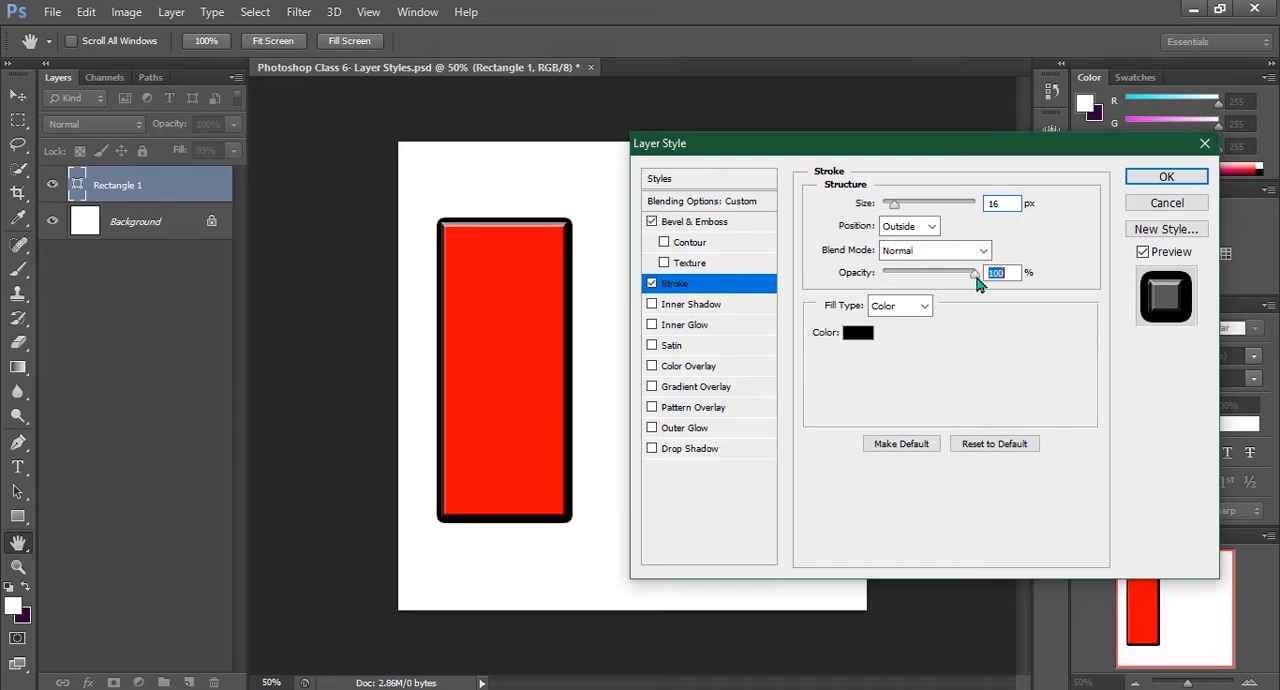
Try a Gradient fill type on the stroke and switch it to Pattern
{"action": "left_click", "coordinate": [925, 306]}
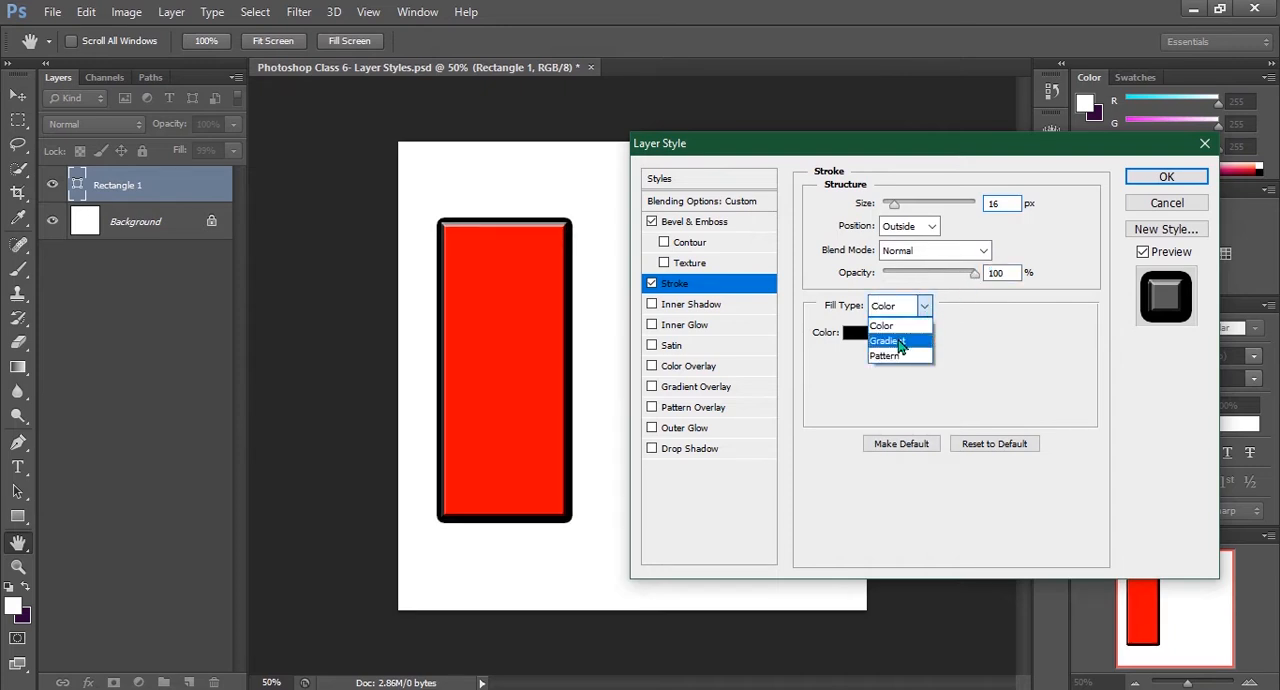
{"action": "left_click", "coordinate": [900, 343]}
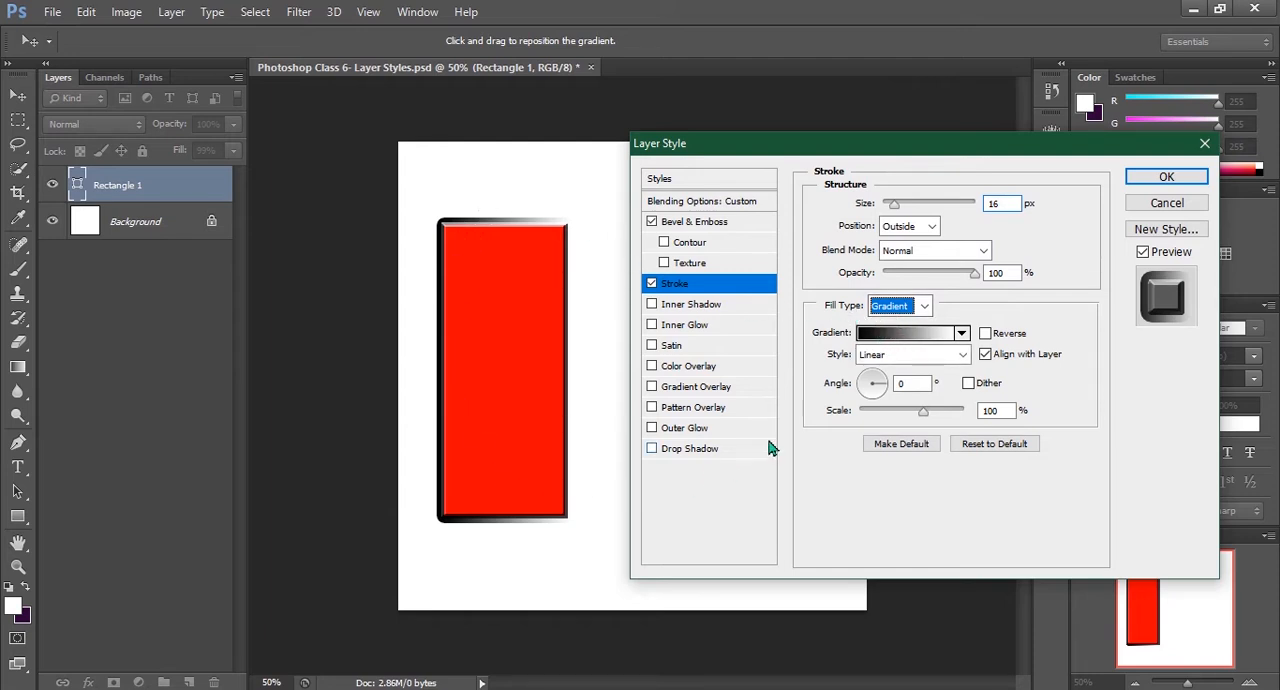
{"action": "left_click", "coordinate": [898, 306]}
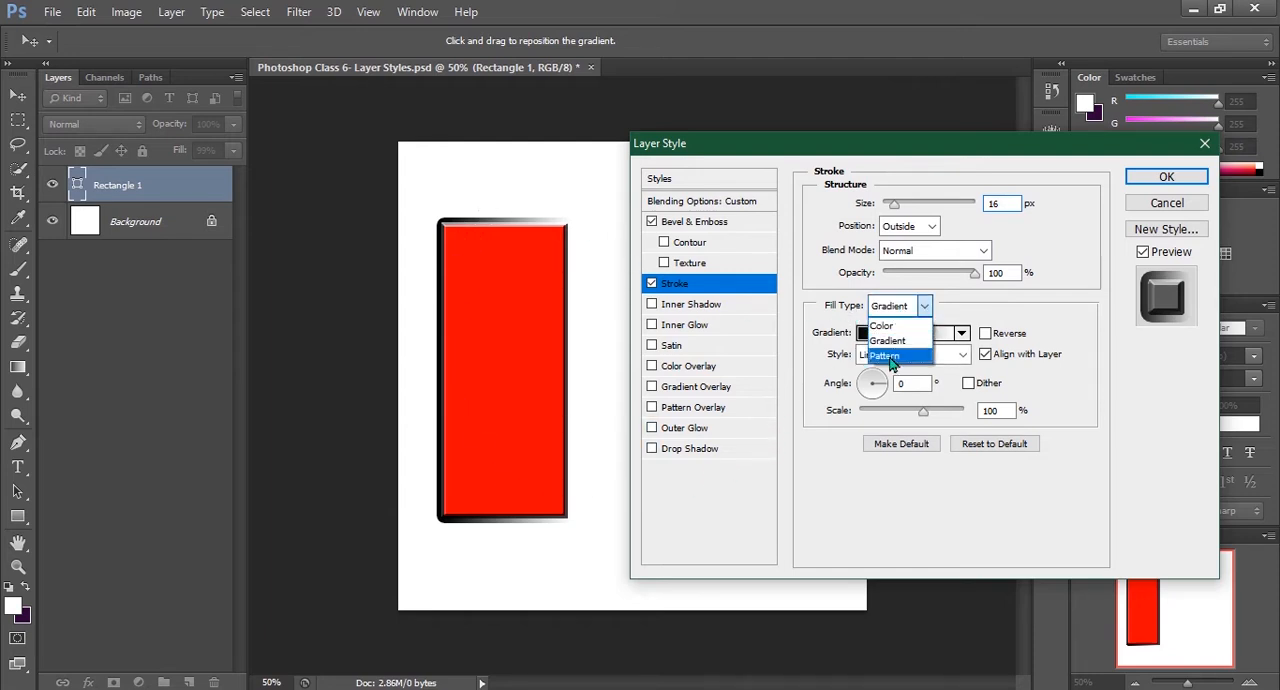
{"action": "left_click", "coordinate": [889, 356]}
Preview the available patterns on the stroke, ending with the blue bubble pattern
{"action": "left_click", "coordinate": [884, 380]}
{"action": "left_click", "coordinate": [822, 414]}
{"action": "left_click", "coordinate": [848, 416]}
{"action": "left_click", "coordinate": [880, 413]}
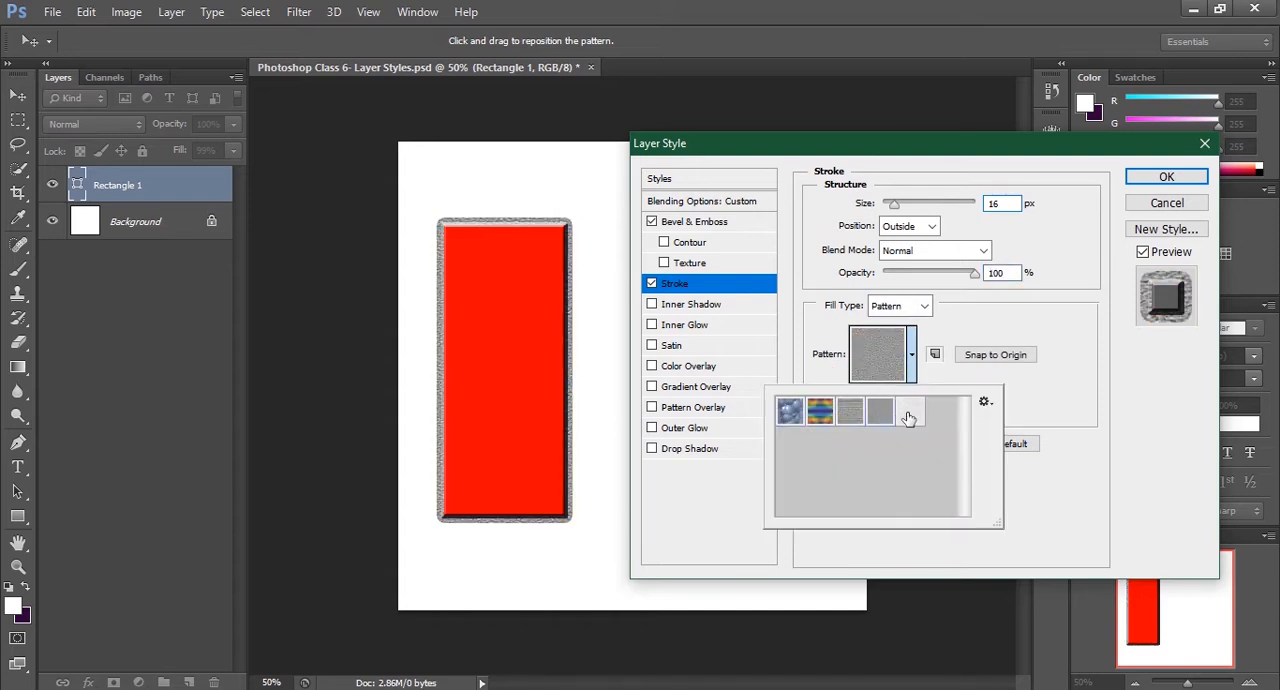
{"action": "left_click", "coordinate": [910, 413]}
{"action": "left_click", "coordinate": [789, 411]}
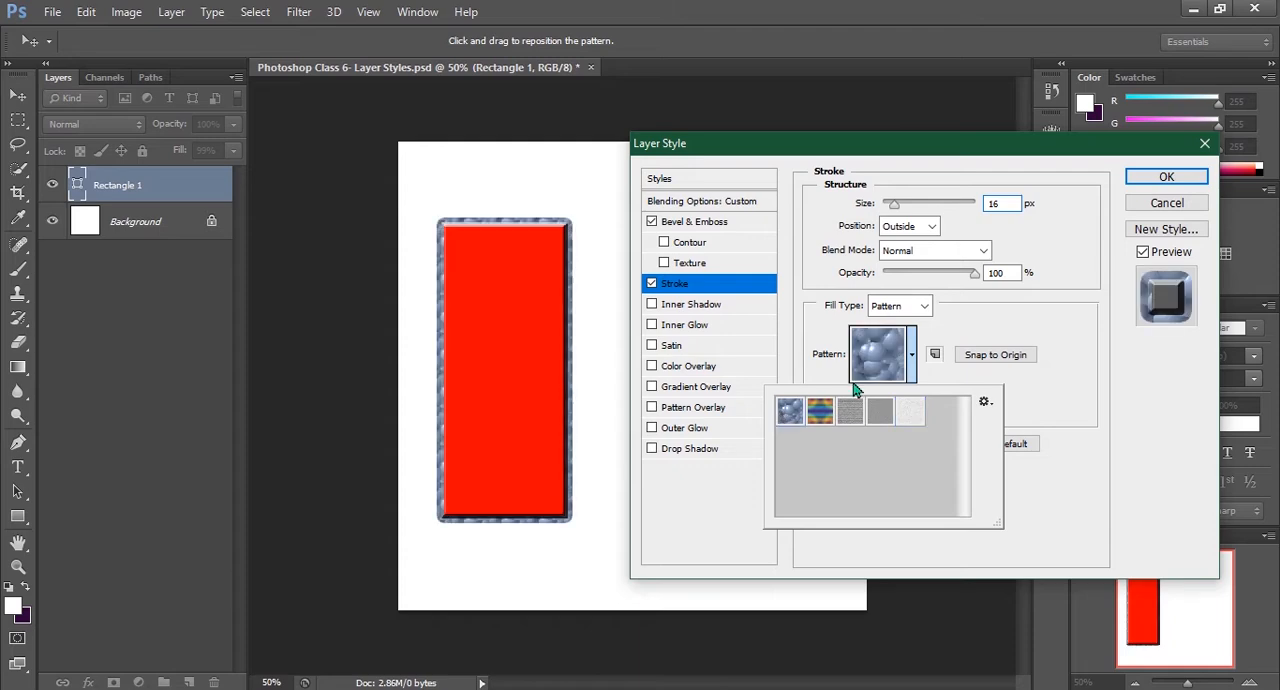
{"action": "left_click", "coordinate": [963, 332]}
Set the stroke's fill type to Color, preview dark blue 0d2f6e, and cancel the color choice
{"action": "left_click", "coordinate": [922, 308]}
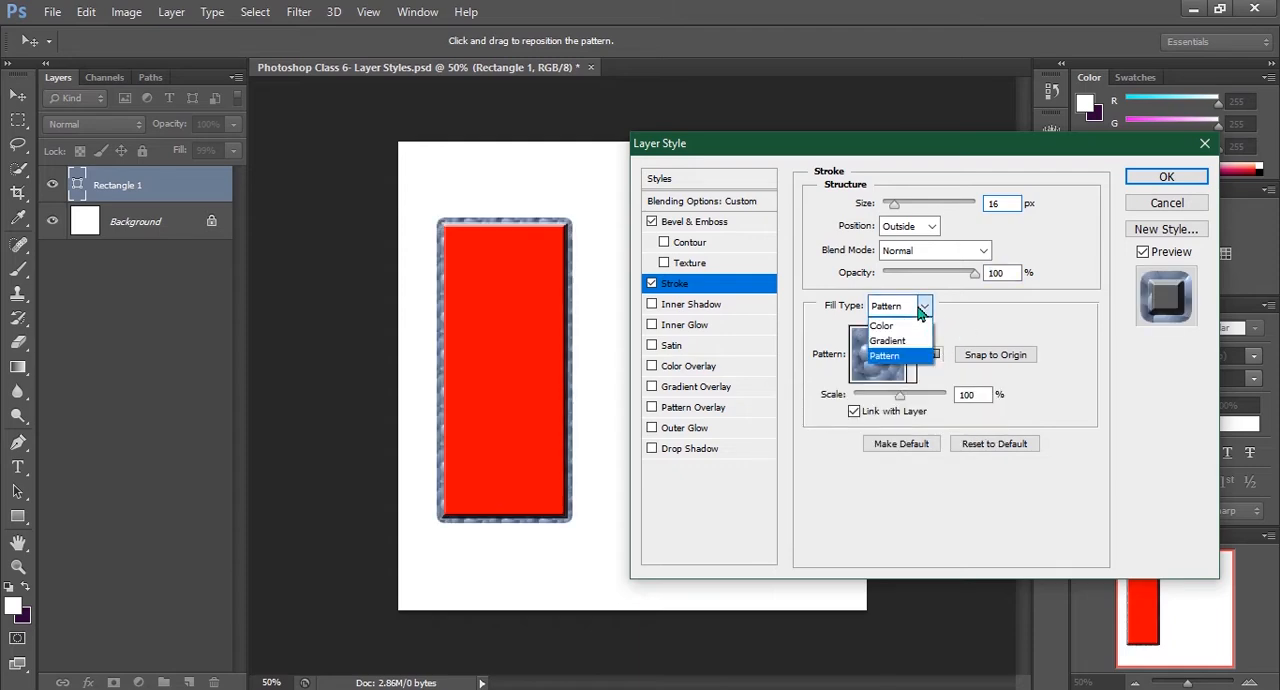
{"action": "left_click", "coordinate": [895, 326]}
{"action": "left_click", "coordinate": [853, 341]}
{"action": "left_click_drag", "start_coordinate": [849, 357], "coordinate": [842, 163]}
{"action": "left_click", "coordinate": [908, 211]}
{"action": "left_click", "coordinate": [923, 216]}
{"action": "left_click", "coordinate": [873, 259]}
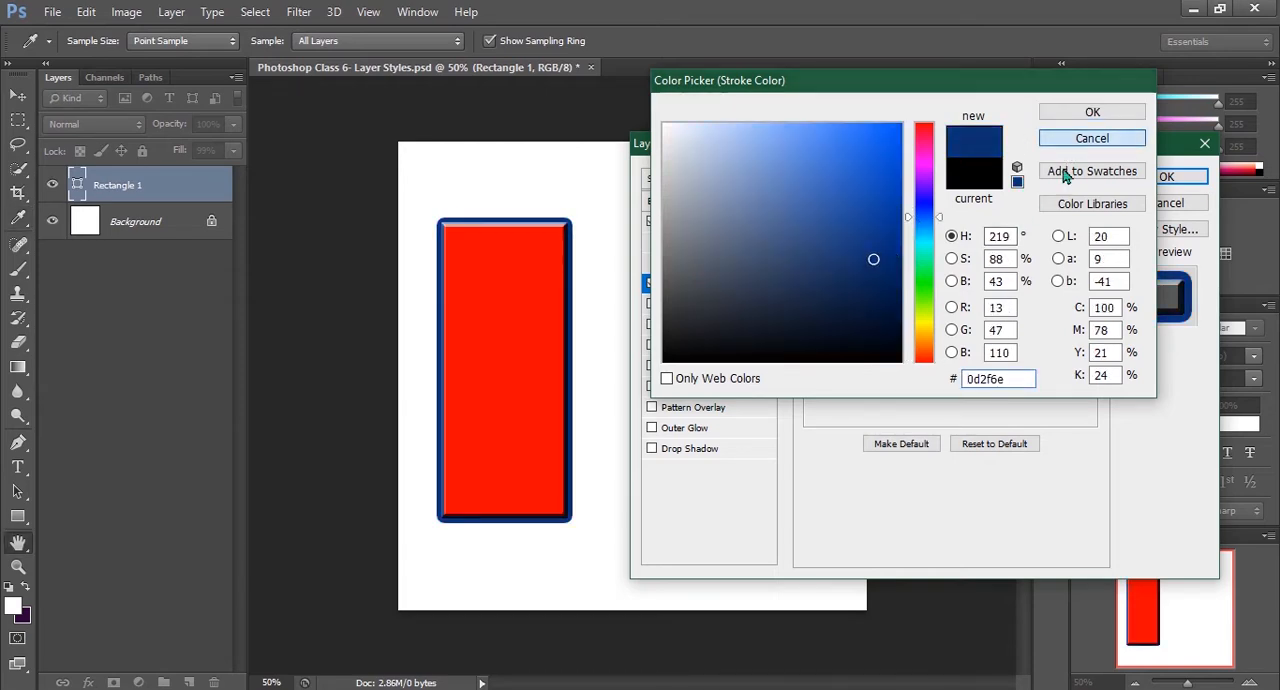
{"action": "left_click", "coordinate": [1070, 140]}
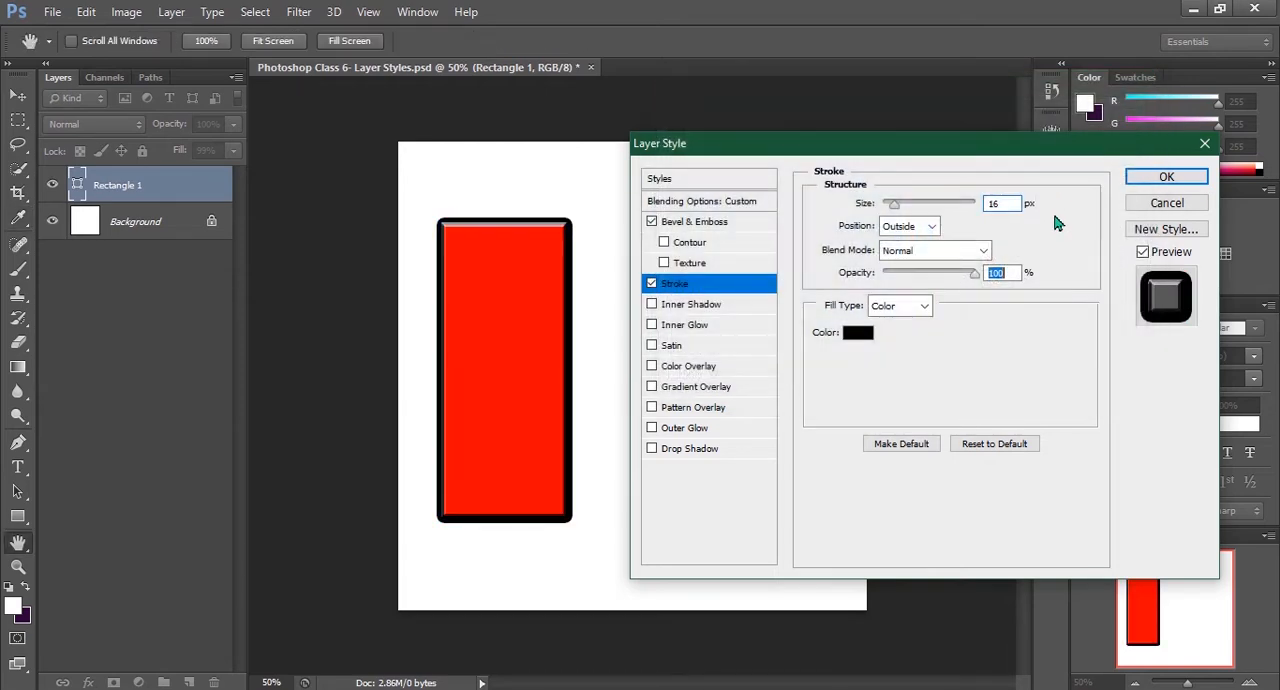
Turn off the Stroke effect and add an Inner Shadow, showing its settings
{"action": "left_click", "coordinate": [652, 284]}
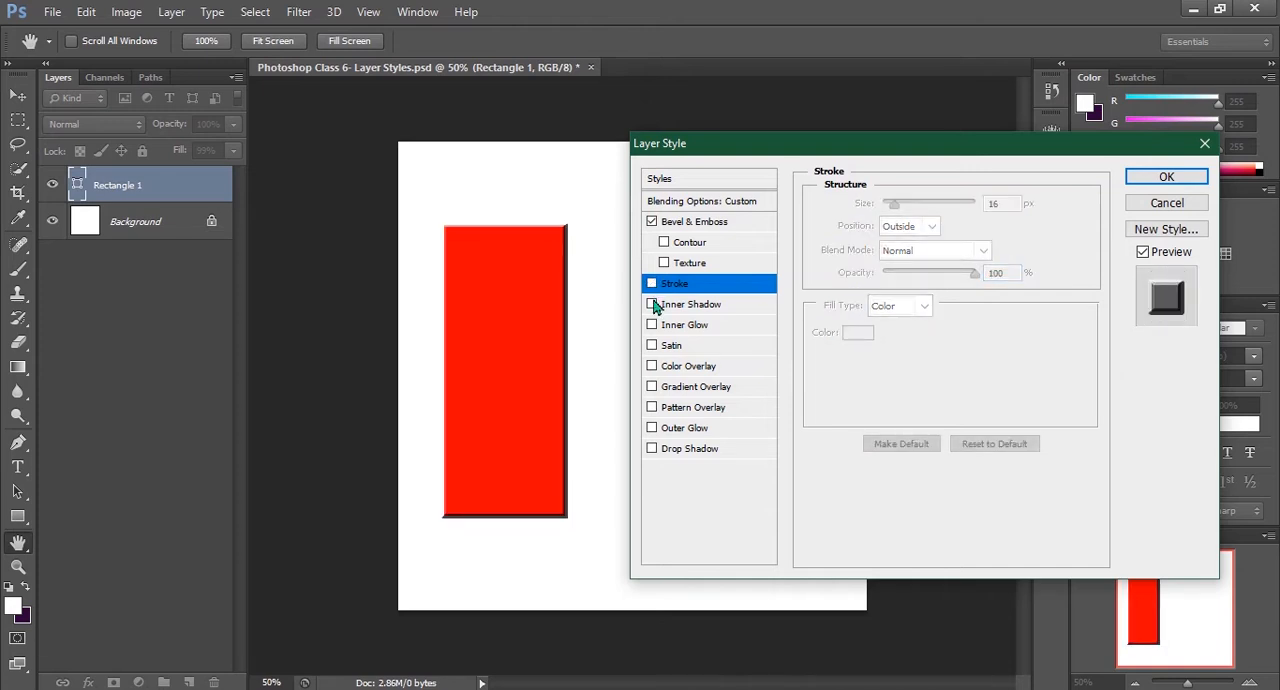
{"action": "left_click", "coordinate": [652, 305]}
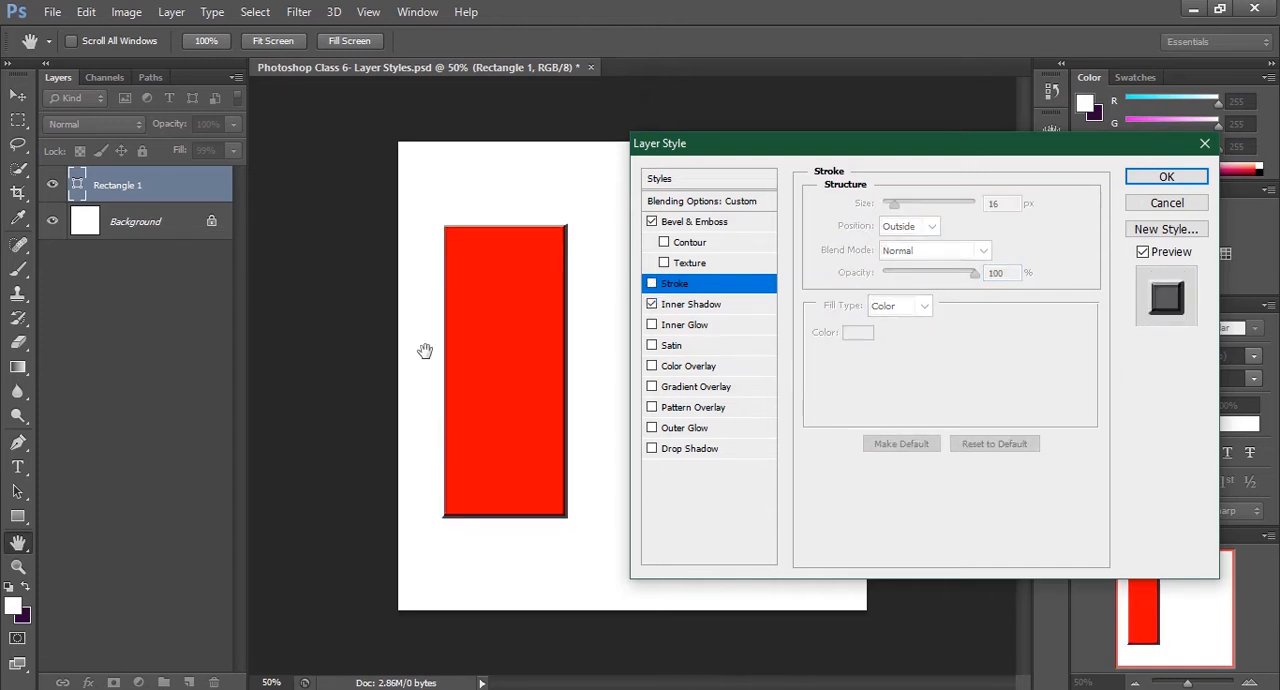
{"action": "left_click", "coordinate": [698, 305]}
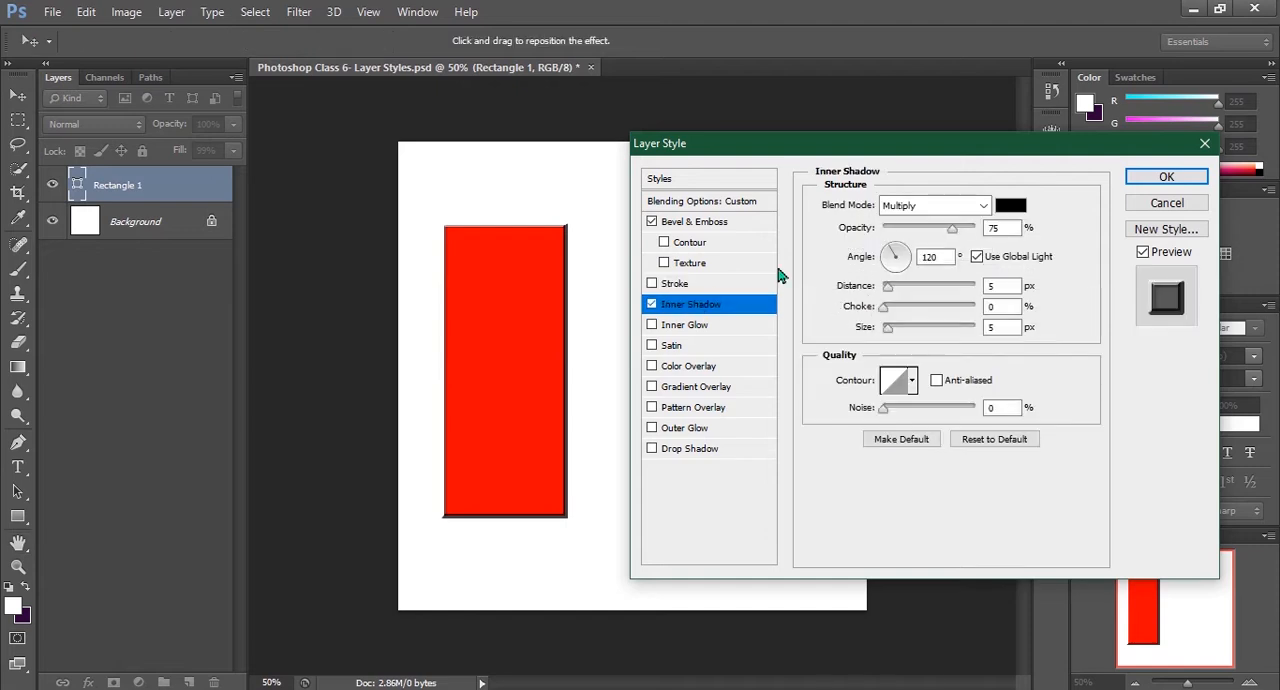
Set the inner shadow to 86% opacity, 19 px distance, 6% choke, 49 px size and a -90° angle
{"action": "left_click_drag", "start_coordinate": [952, 228], "coordinate": [961, 229]}
{"action": "left_click_drag", "start_coordinate": [891, 289], "coordinate": [909, 331]}
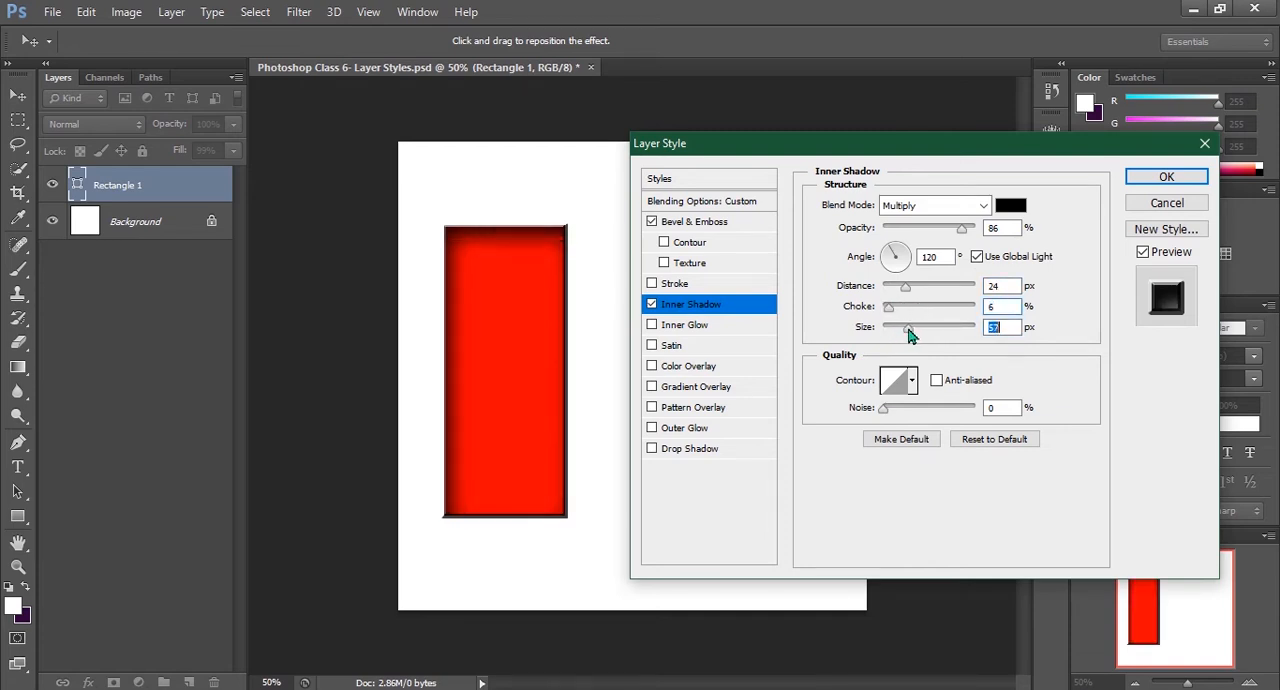
{"action": "left_click_drag", "start_coordinate": [905, 287], "coordinate": [901, 290]}
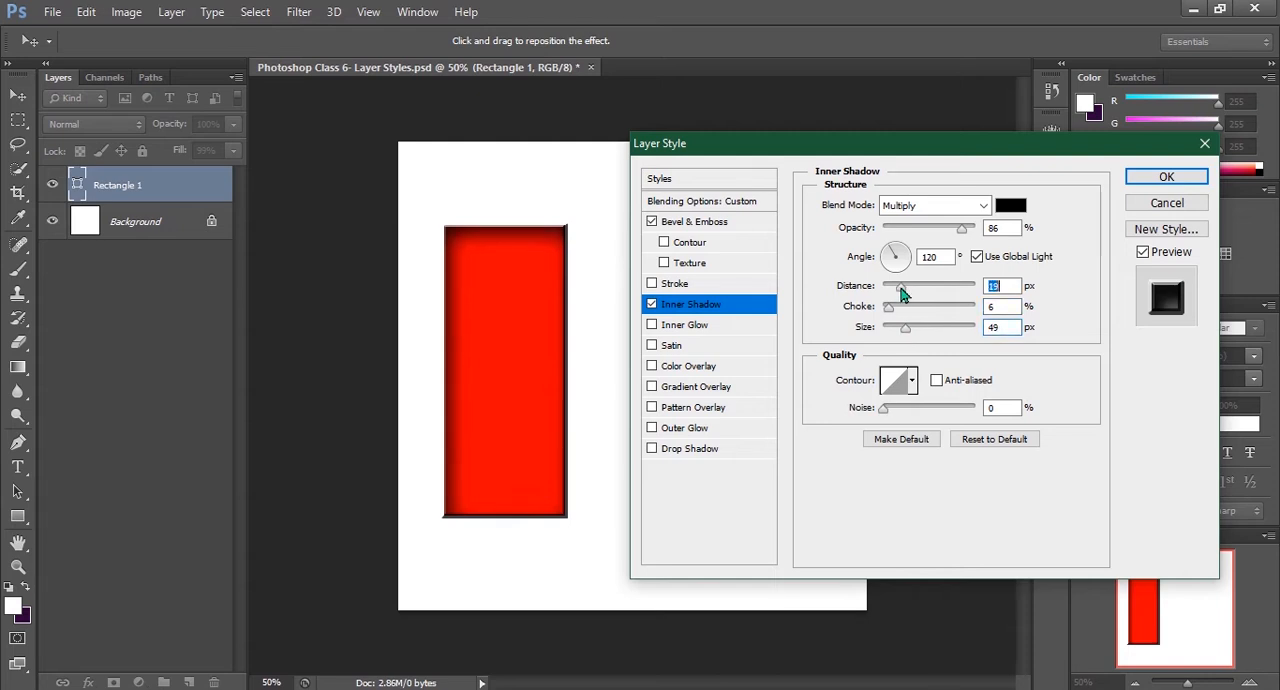
{"action": "left_click_drag", "start_coordinate": [906, 262], "coordinate": [898, 282]}
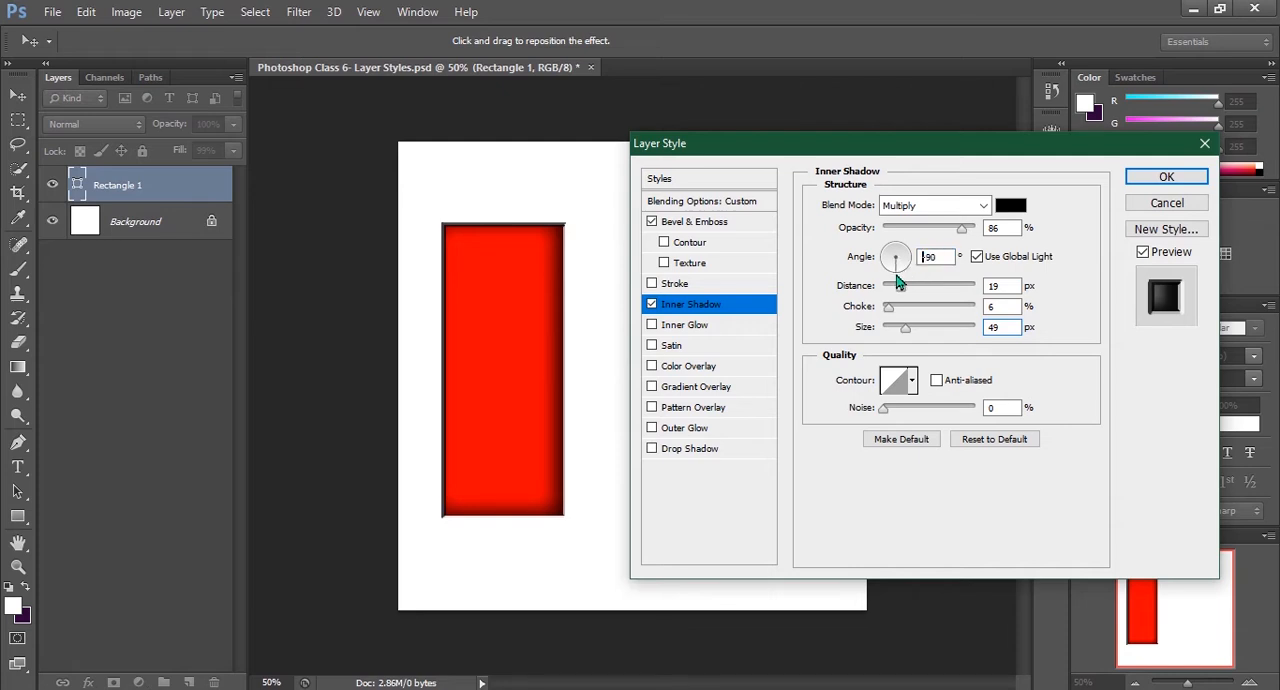
{"action": "left_click", "coordinate": [897, 283]}
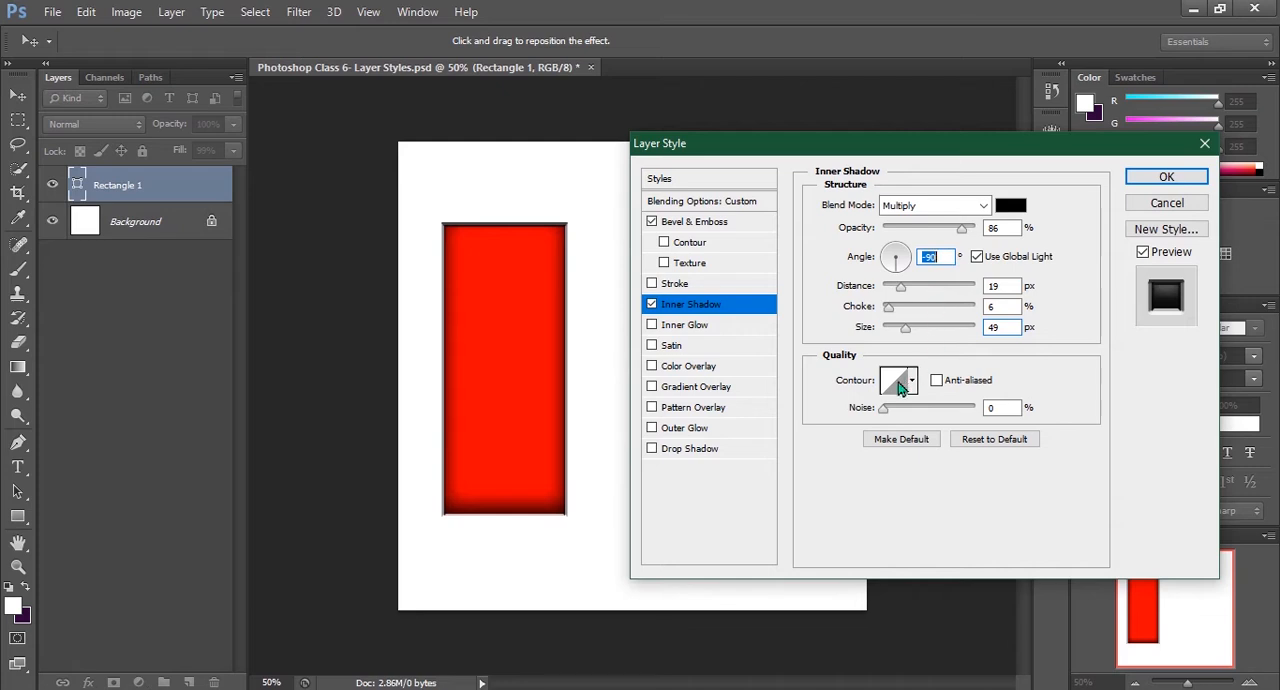
Toggle the inner shadow's Use Global Light option off and on, and try adjusting its noise
{"action": "left_click", "coordinate": [977, 257]}
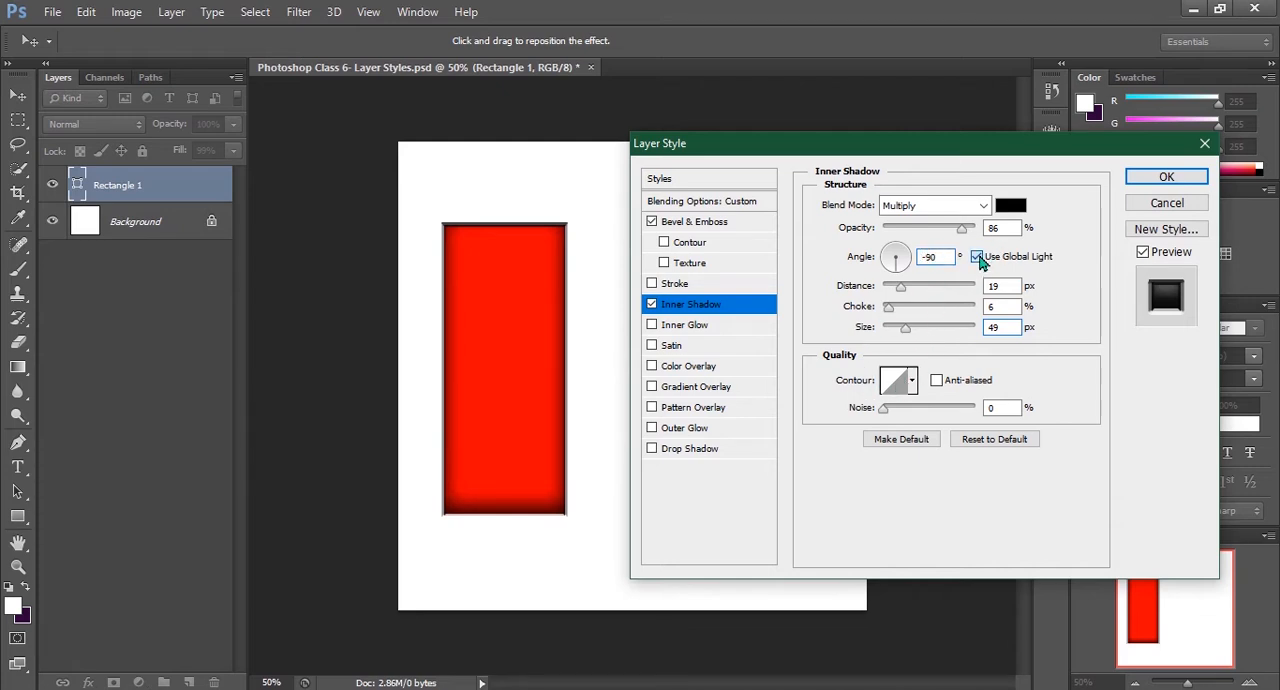
{"action": "left_click", "coordinate": [977, 257]}
{"action": "left_click_drag", "start_coordinate": [885, 410], "coordinate": [858, 416]}
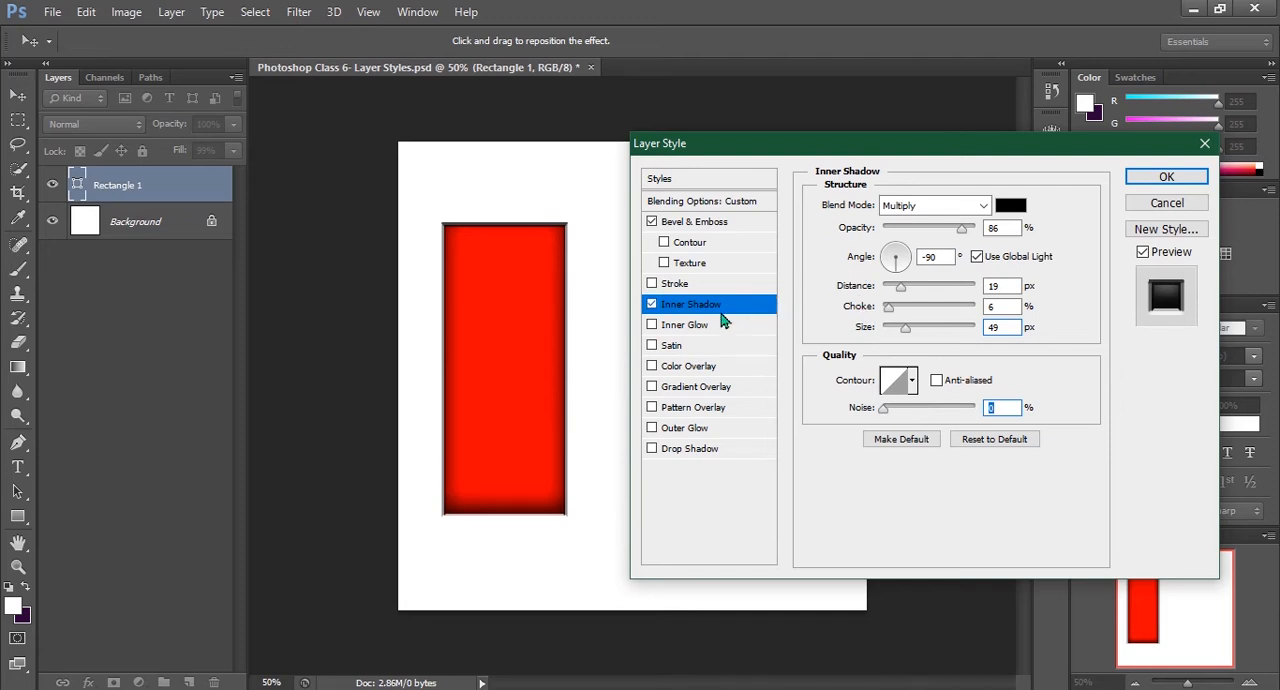
Turn off Inner Shadow and add an Inner Glow with a size of 98 px
{"action": "left_click", "coordinate": [651, 304]}
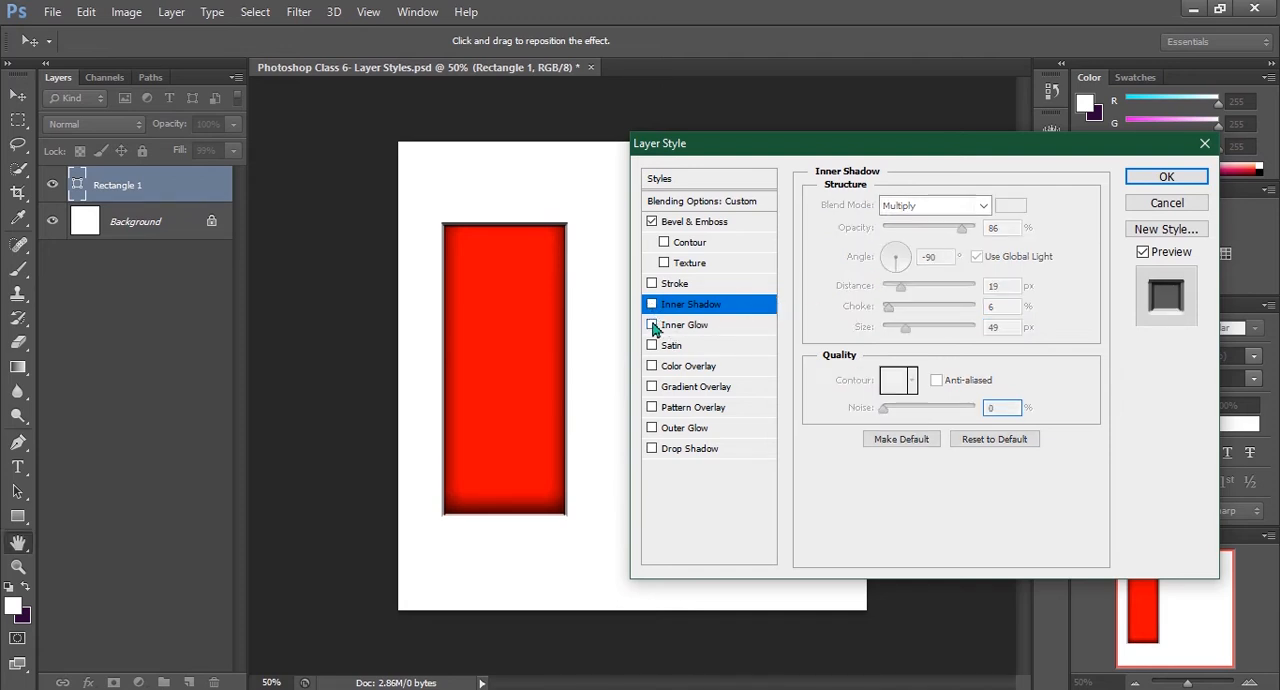
{"action": "left_click", "coordinate": [660, 326]}
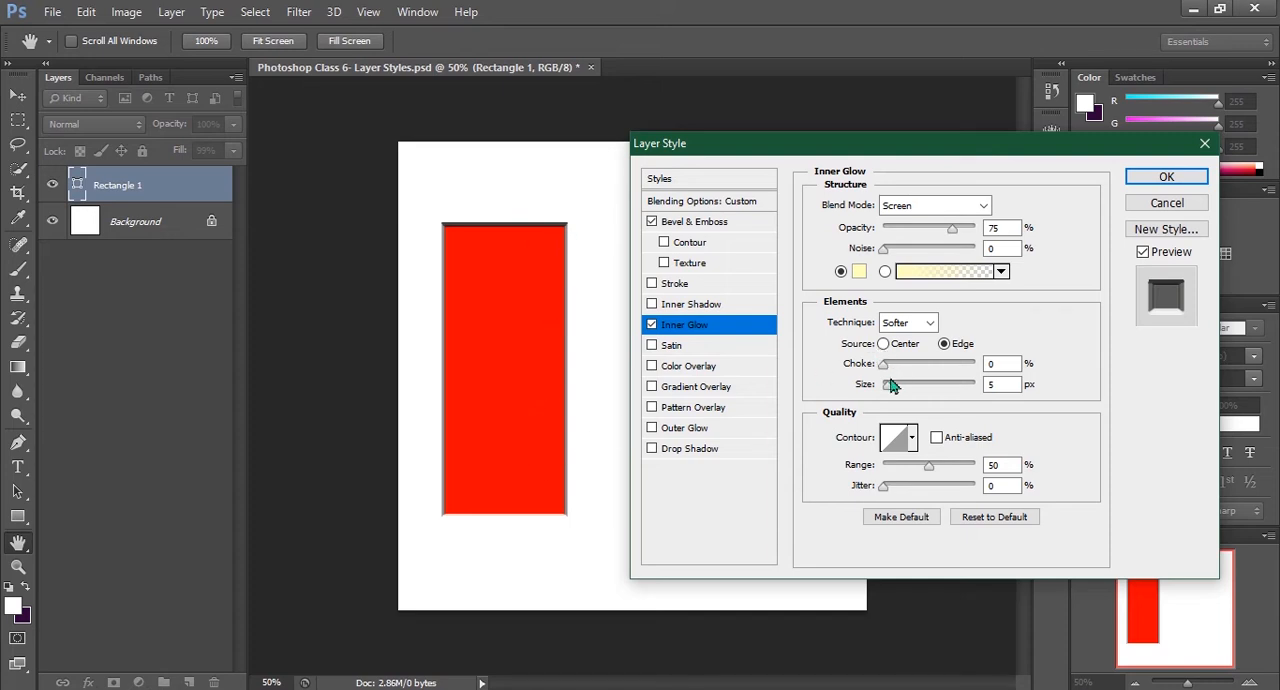
{"action": "left_click_drag", "start_coordinate": [889, 393], "coordinate": [924, 395]}
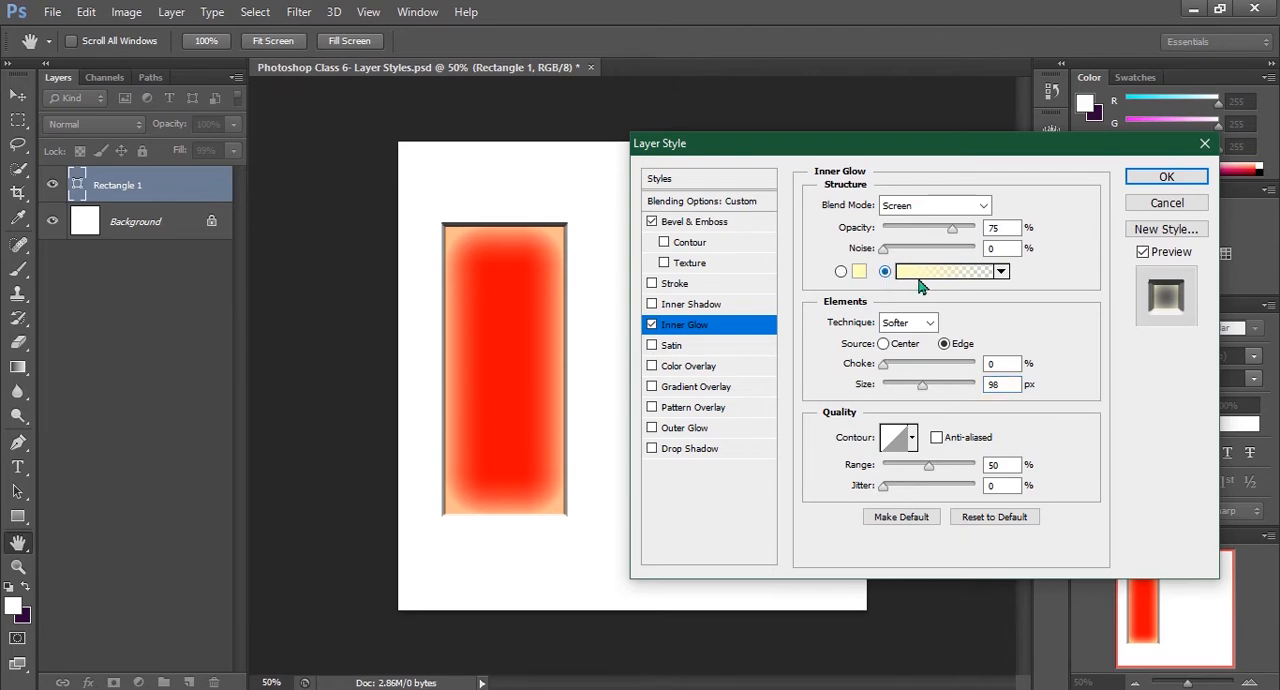
Preview gradient presets on the inner glow, including Red, Green and Orange, Yellow, Orange, and cancel the gradient choice
{"action": "left_click", "coordinate": [911, 273]}
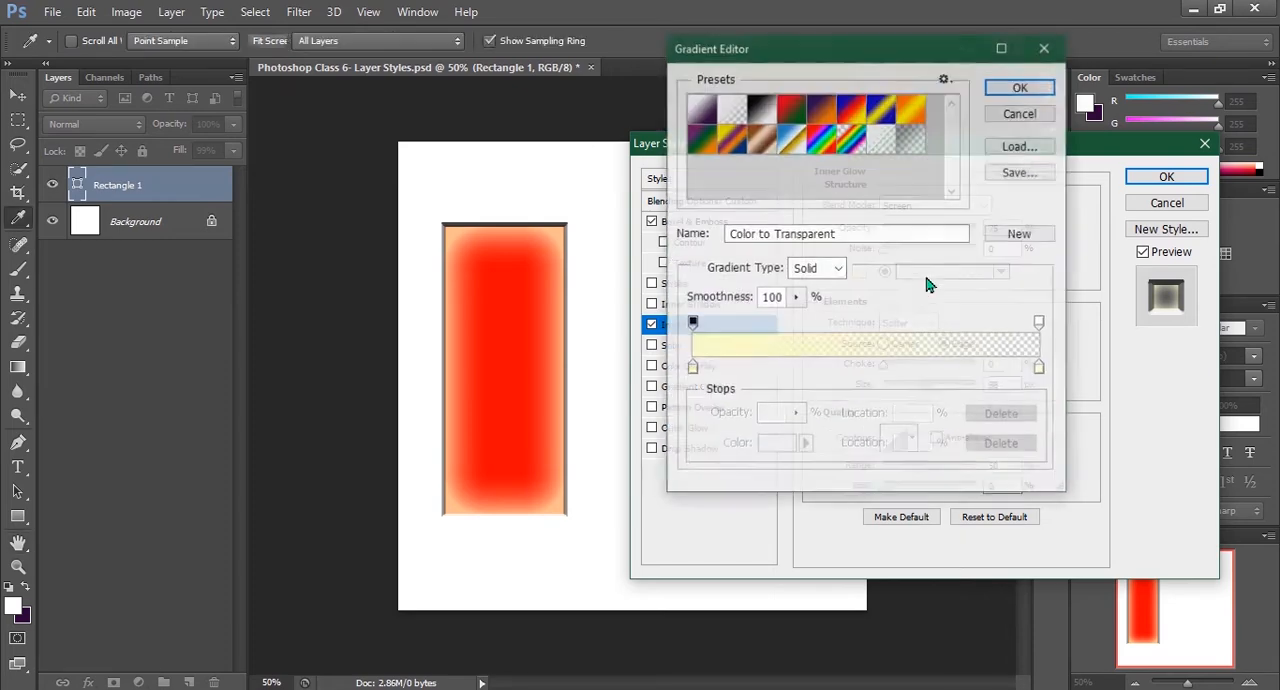
{"action": "left_click", "coordinate": [772, 110]}
{"action": "left_click", "coordinate": [788, 112]}
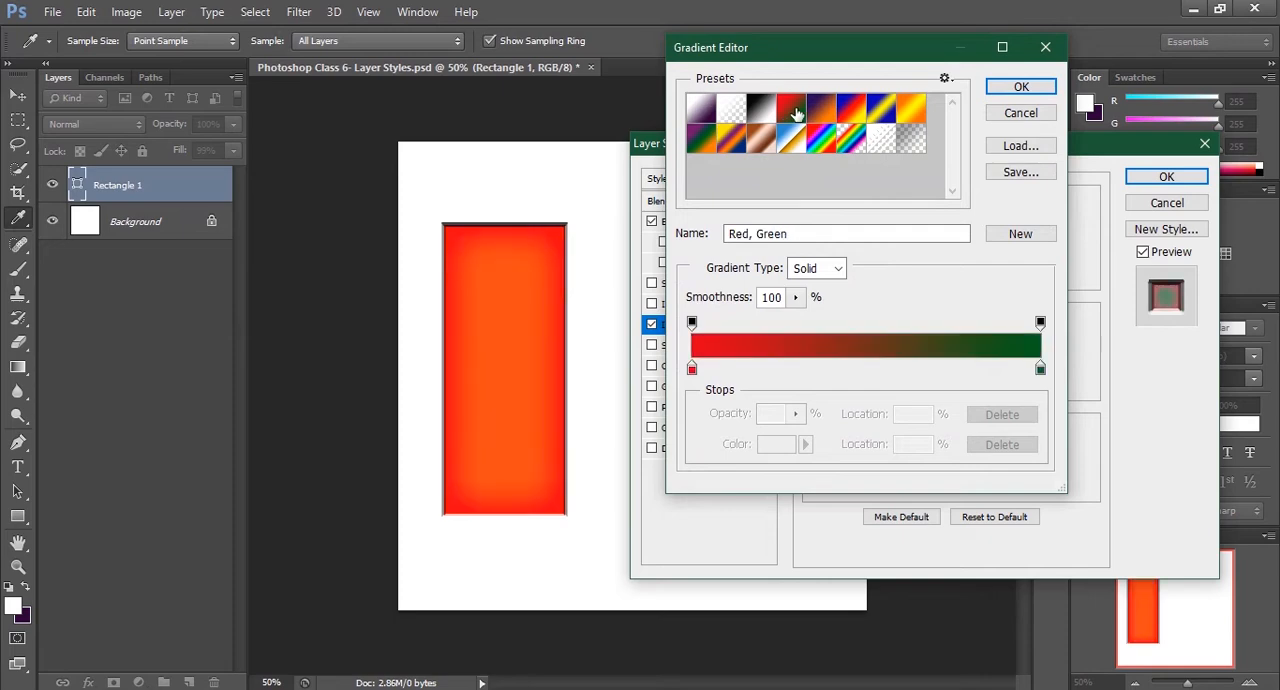
{"action": "left_click", "coordinate": [903, 110]}
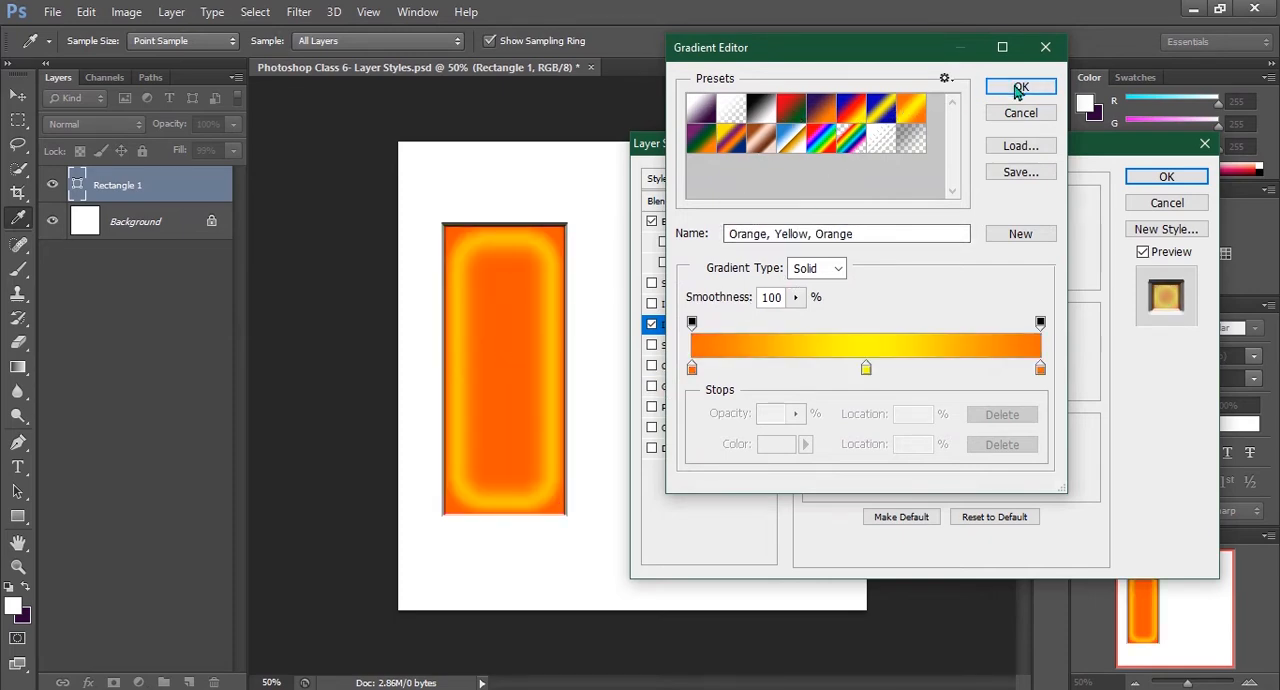
{"action": "left_click", "coordinate": [1020, 113]}
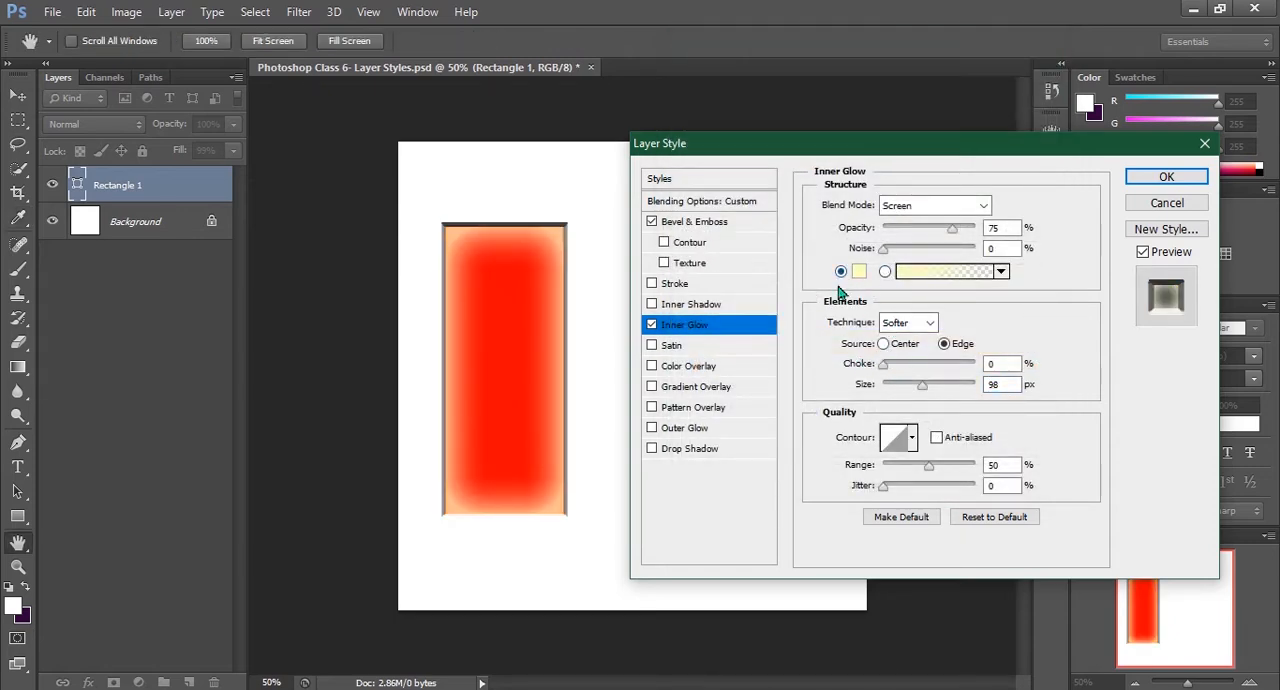
Set the inner glow's choke to 5% and size to 54 px, and turn the effect off
{"action": "left_click_drag", "start_coordinate": [884, 366], "coordinate": [910, 393]}
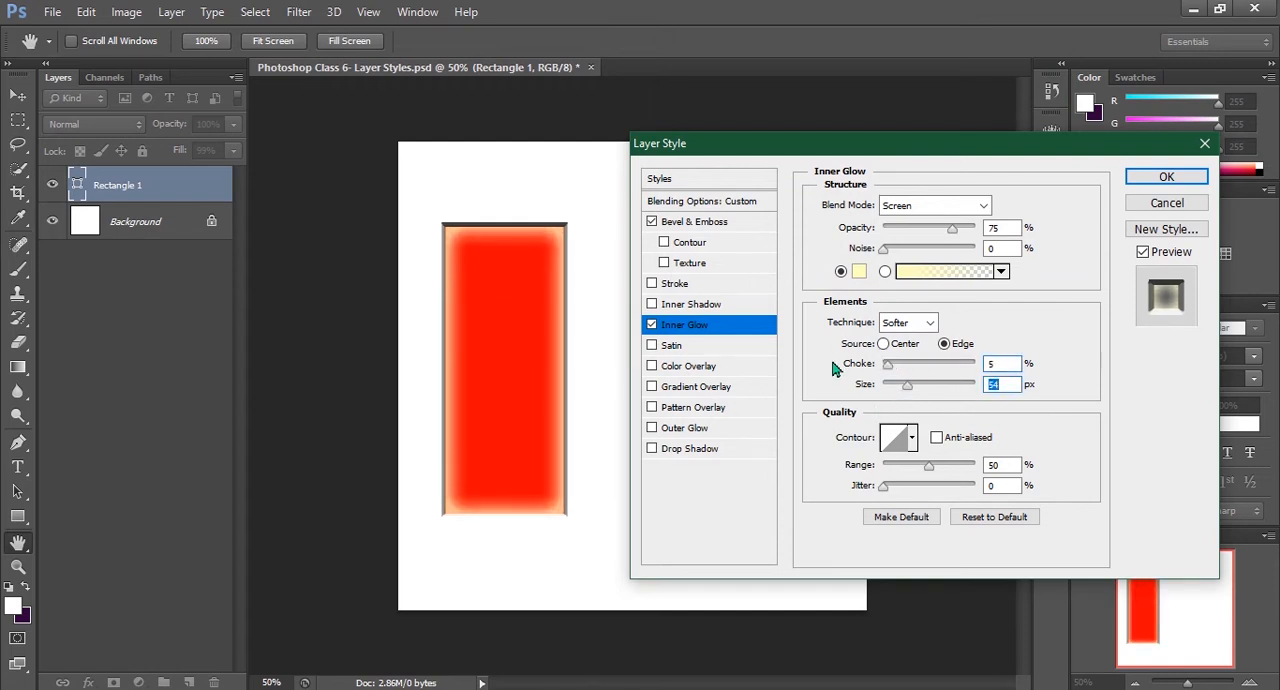
{"action": "left_click", "coordinate": [652, 326]}
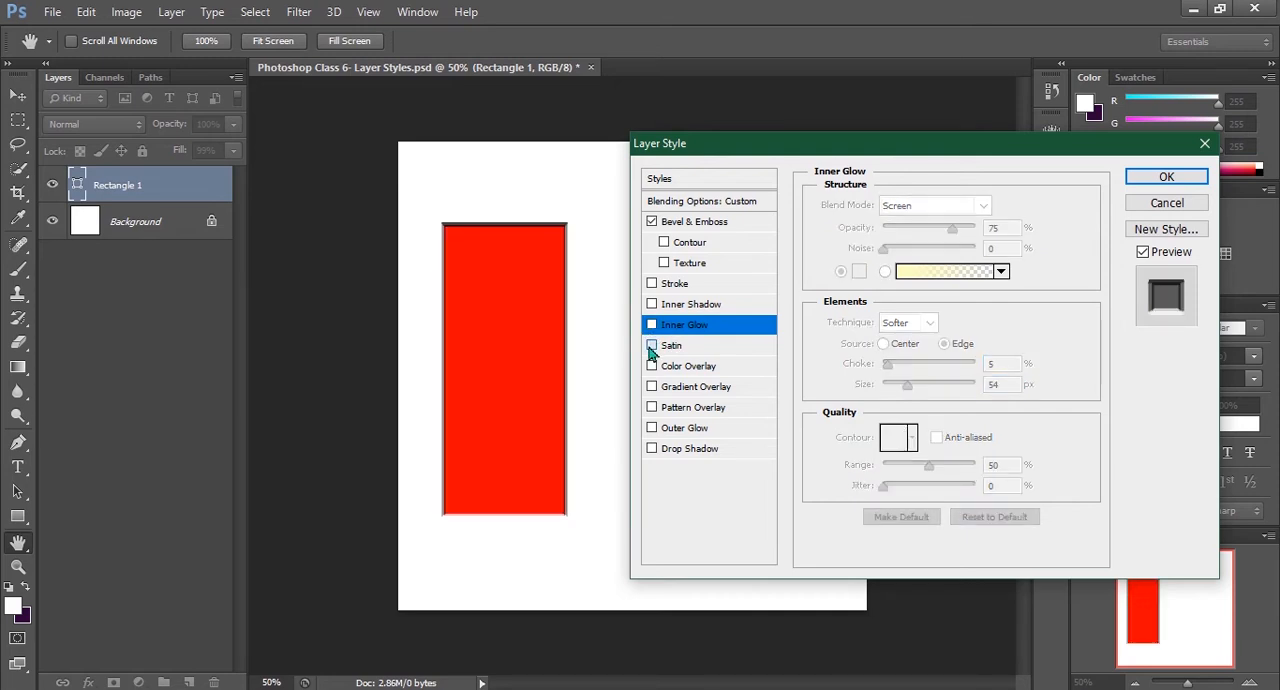
Toggle the Satin effect on and off, and add a Color Overlay with its settings shown
{"action": "left_click", "coordinate": [651, 346]}
{"action": "left_click", "coordinate": [651, 346]}
{"action": "left_click", "coordinate": [651, 366]}
{"action": "left_click", "coordinate": [695, 367]}
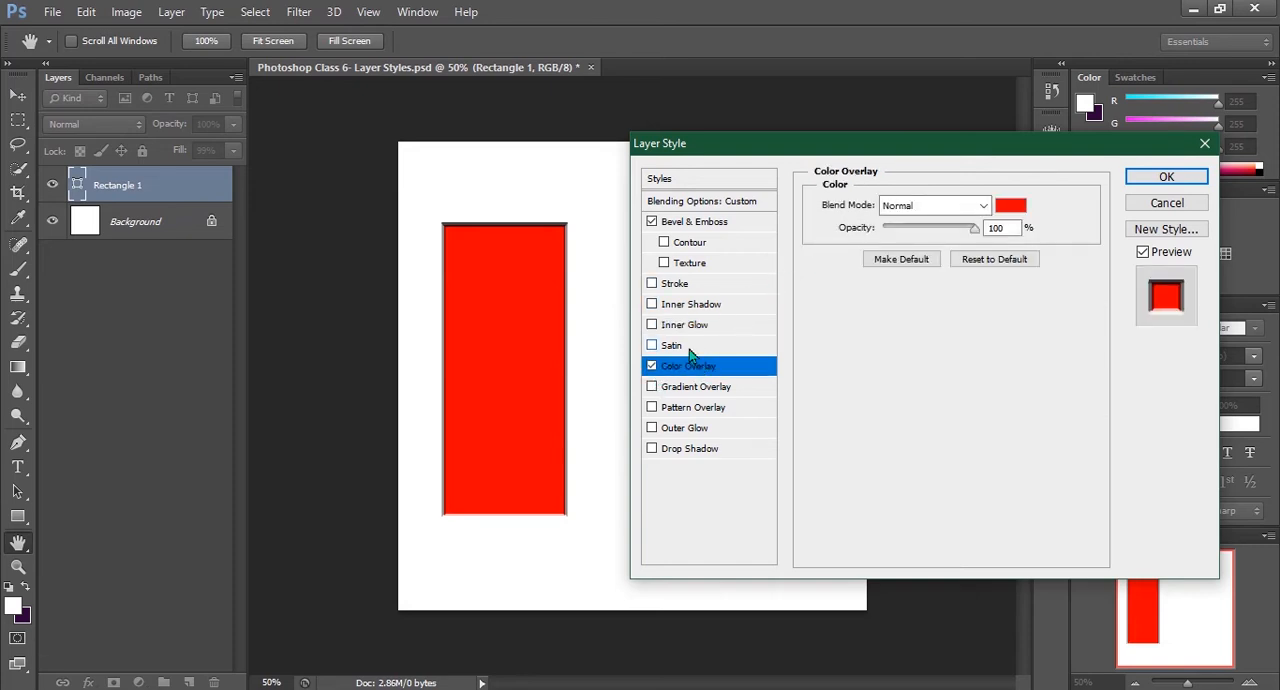
Set the Color Overlay's color to bright blue 370fff
{"action": "left_click", "coordinate": [1010, 205]}
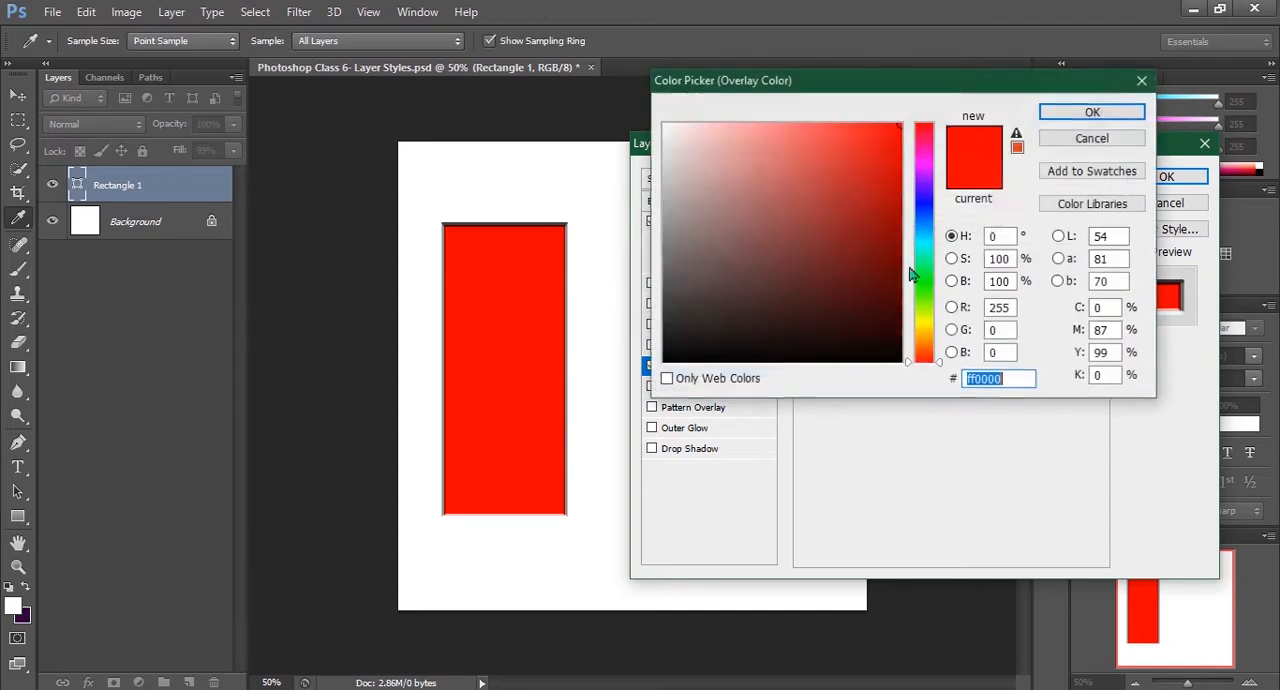
{"action": "left_click", "coordinate": [838, 125]}
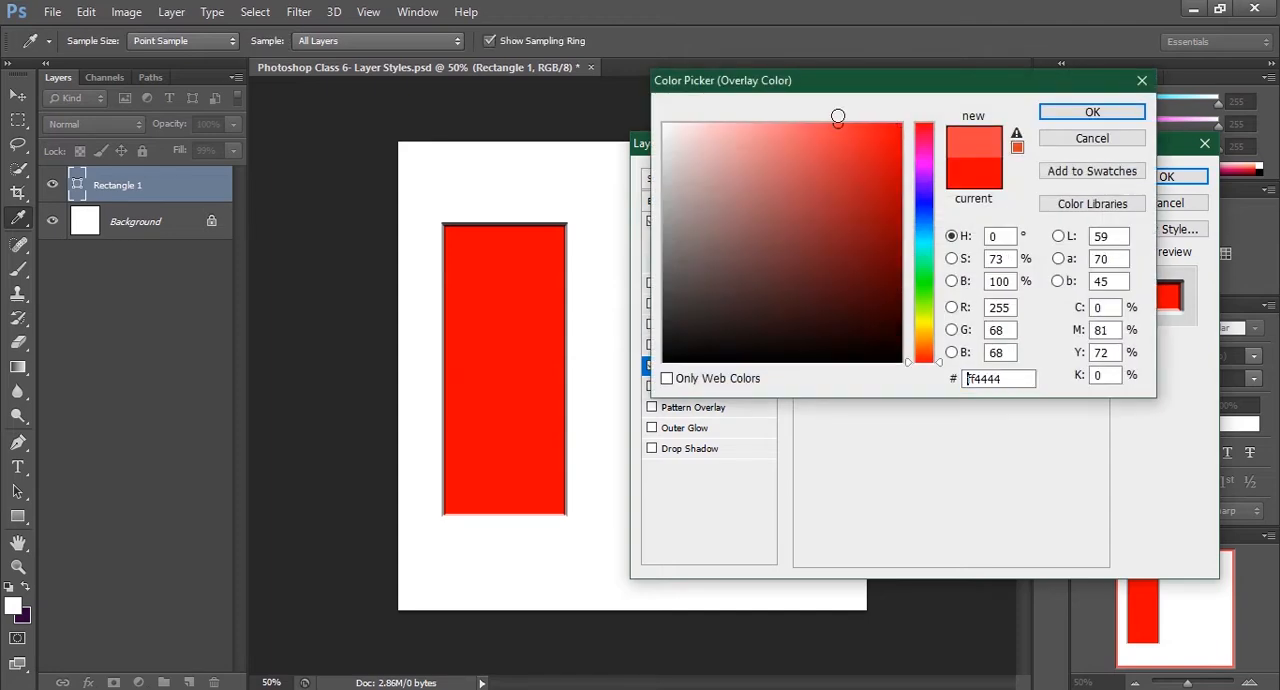
{"action": "left_click", "coordinate": [921, 197]}
{"action": "left_click", "coordinate": [830, 192]}
{"action": "mouse_move", "coordinate": [834, 241]}
{"action": "left_mouse_down"}
{"action": "mouse_move", "coordinate": [849, 236]}
{"action": "mouse_move", "coordinate": [886, 94]}
{"action": "mouse_move", "coordinate": [890, 127]}
{"action": "left_mouse_up"}
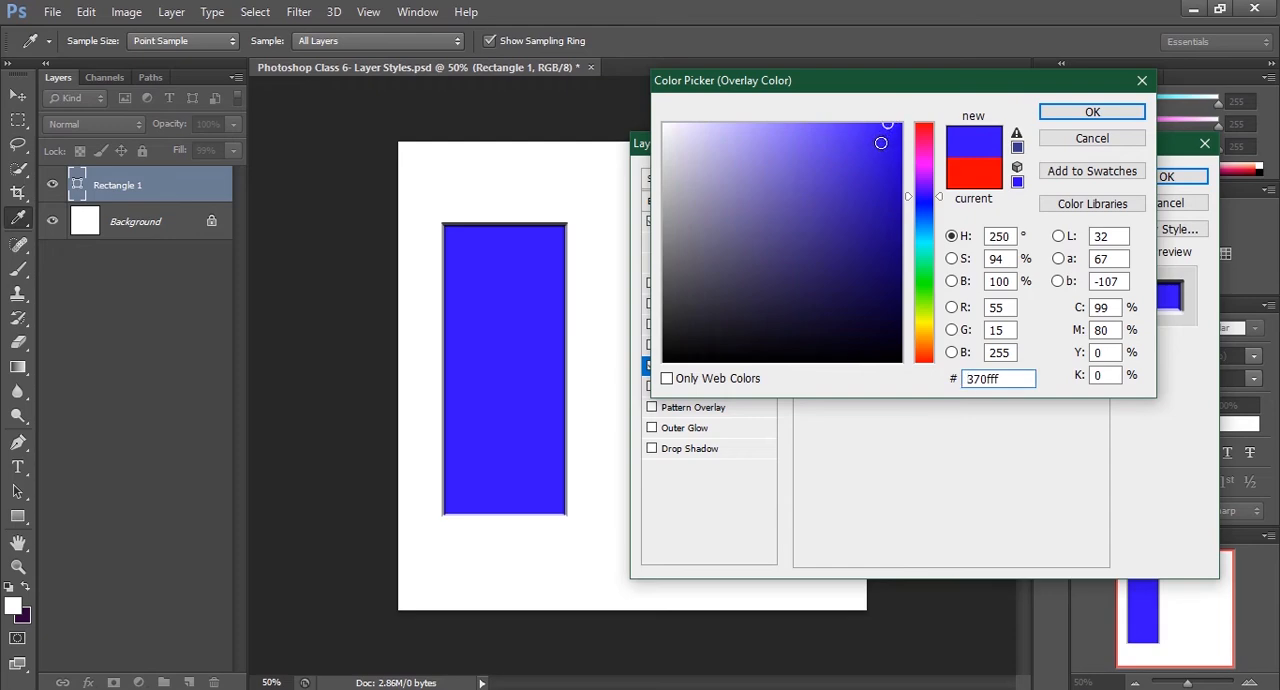
{"action": "left_click", "coordinate": [1049, 112]}
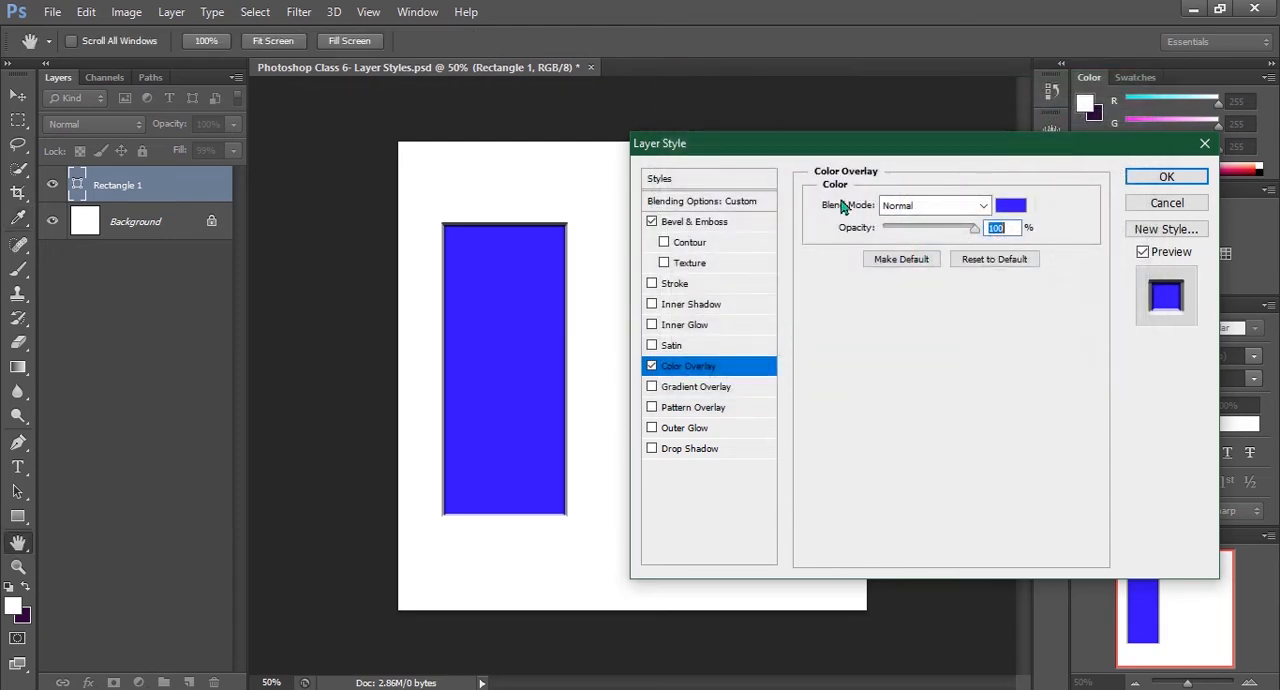
Replace the Color Overlay with a Gradient Overlay, and switch that to a Pattern Overlay with its settings shown
{"action": "left_click", "coordinate": [660, 390]}
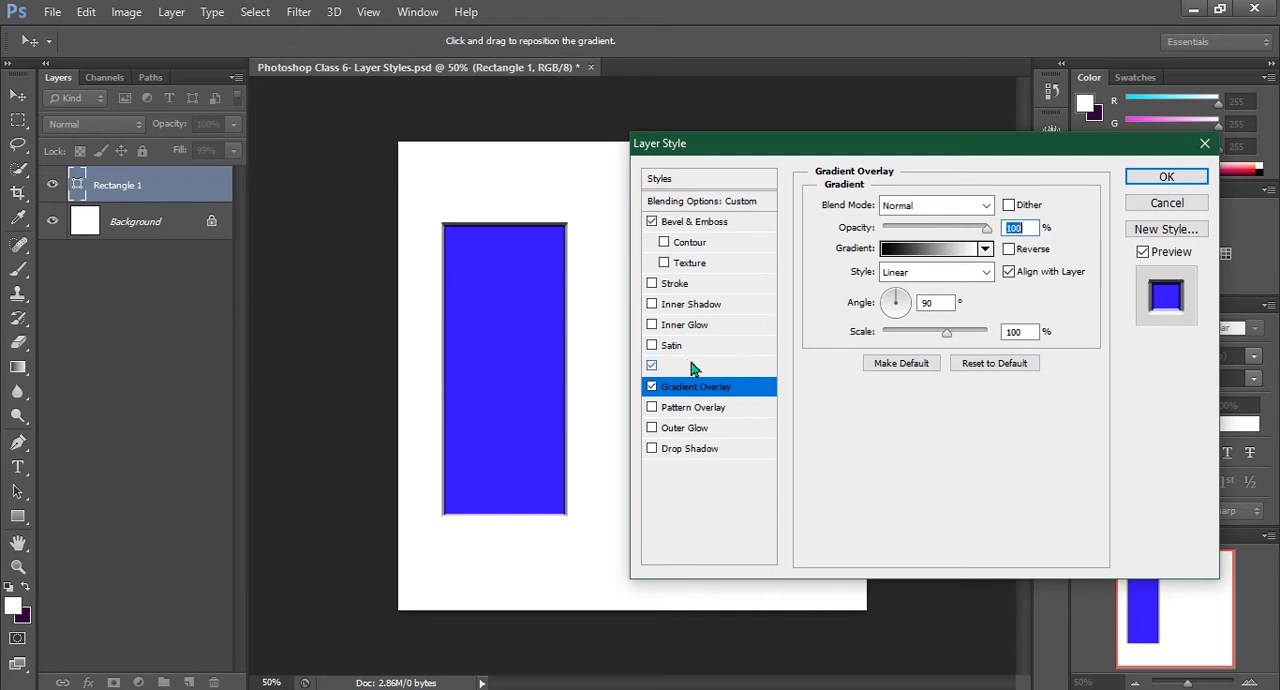
{"action": "left_click", "coordinate": [652, 367]}
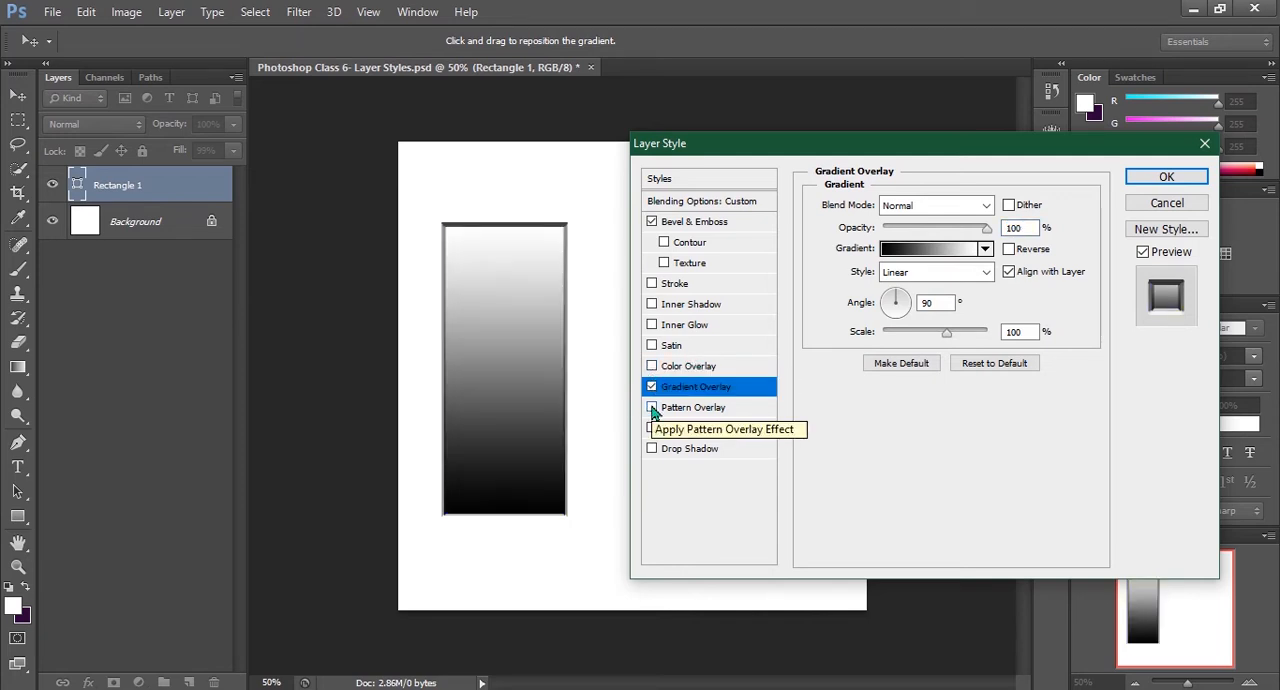
{"action": "left_click", "coordinate": [652, 408]}
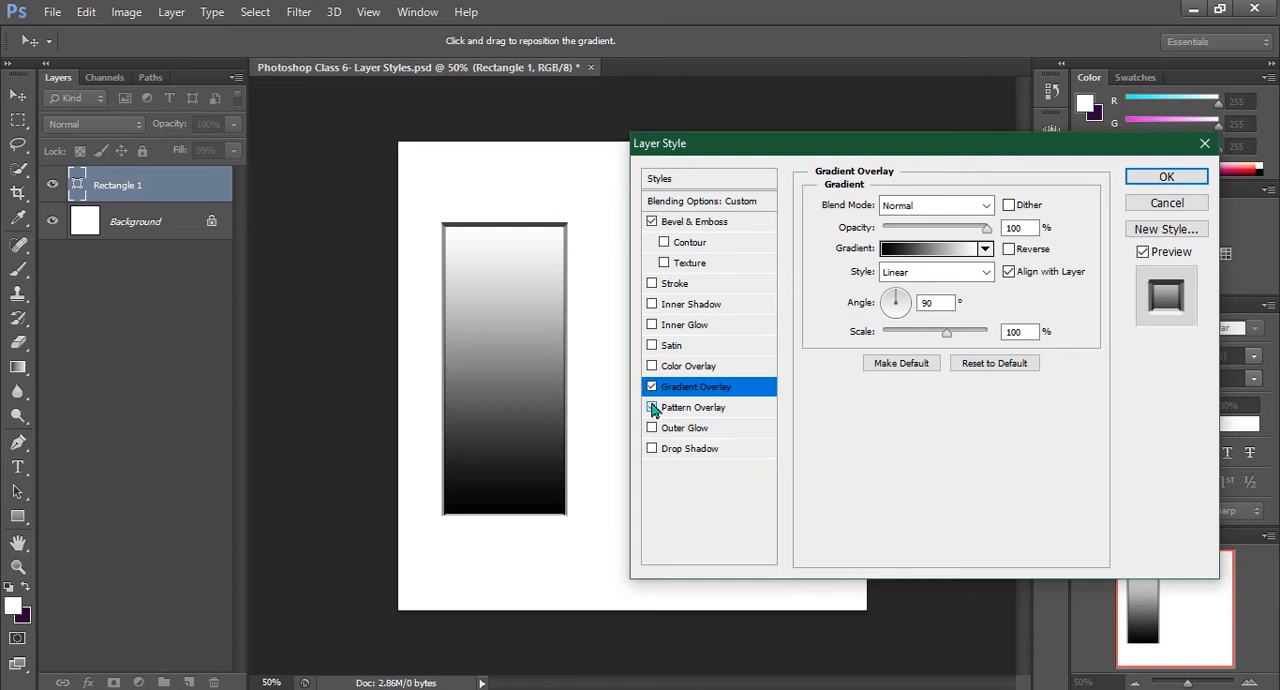
{"action": "left_click", "coordinate": [652, 387]}
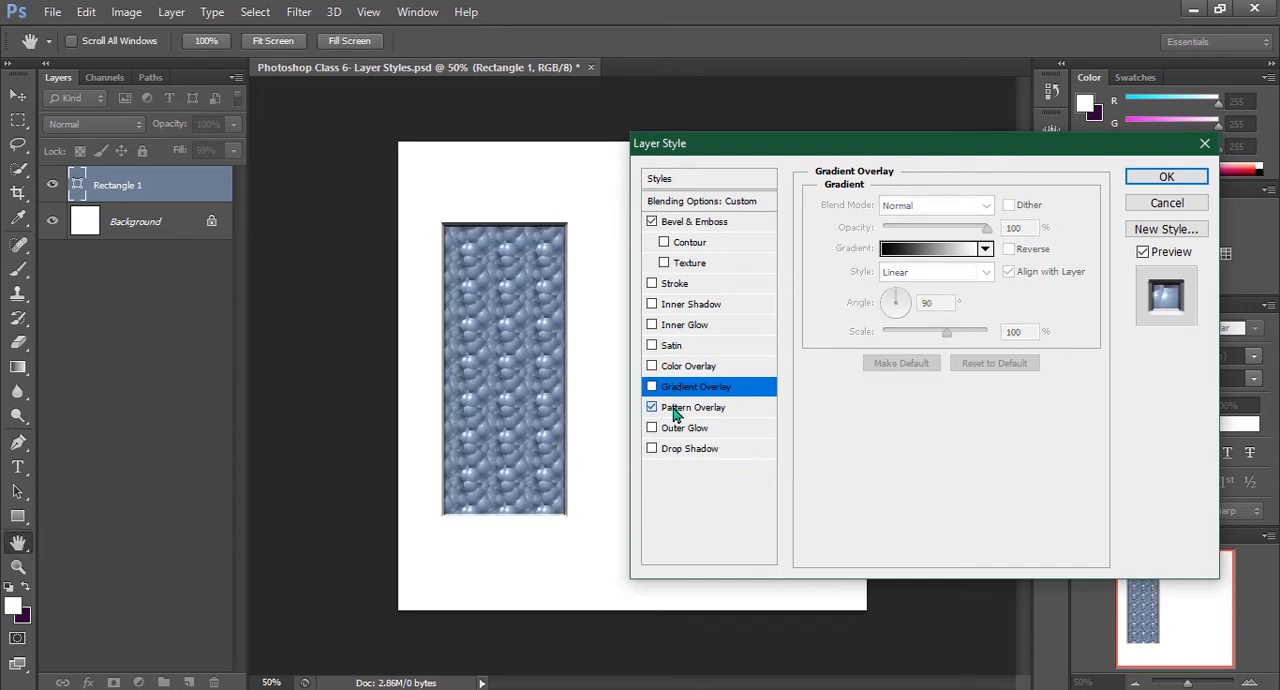
{"action": "left_click", "coordinate": [680, 408]}
Preview the available patterns on the Pattern Overlay, ending with the blue bubble pattern
{"action": "left_click", "coordinate": [926, 288]}
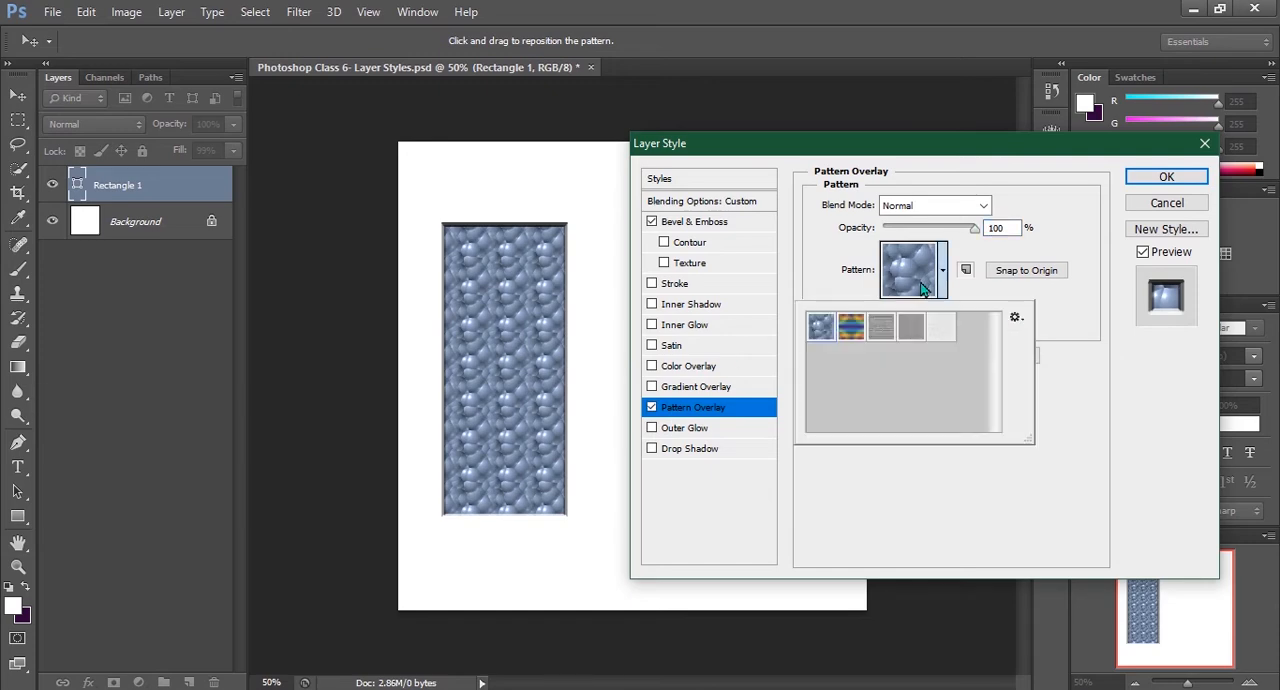
{"action": "left_click", "coordinate": [851, 326]}
{"action": "left_click", "coordinate": [879, 327]}
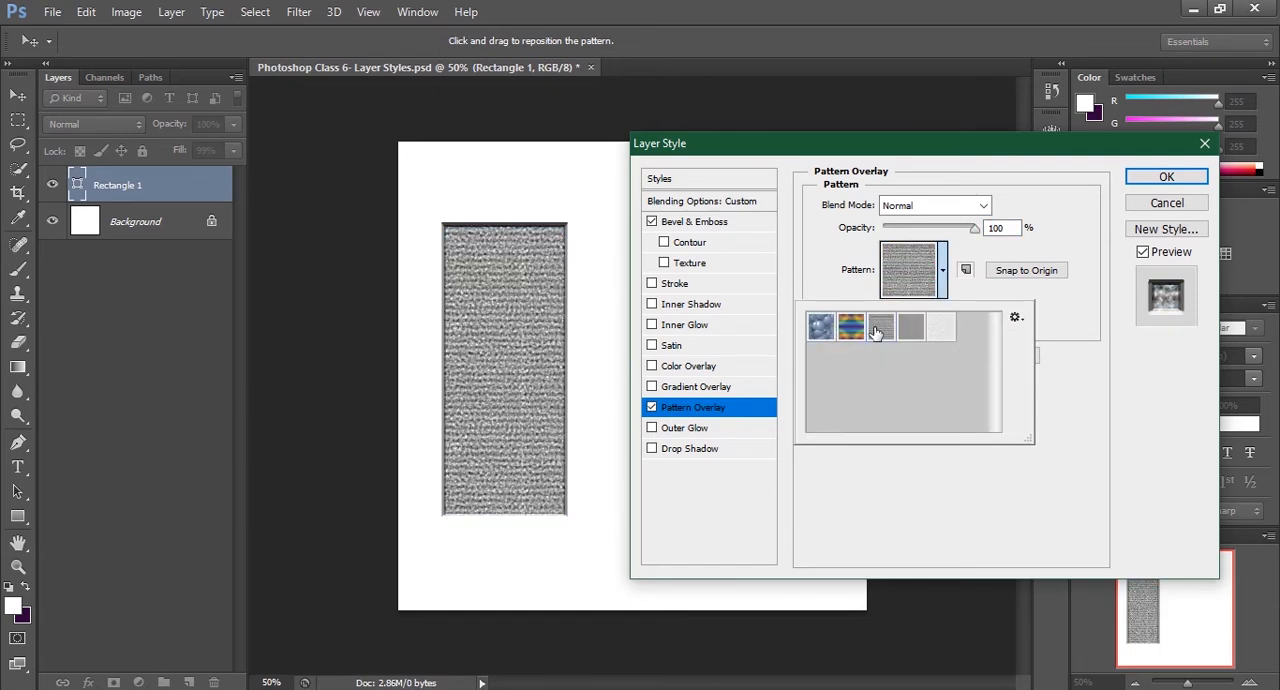
{"action": "left_click", "coordinate": [912, 328]}
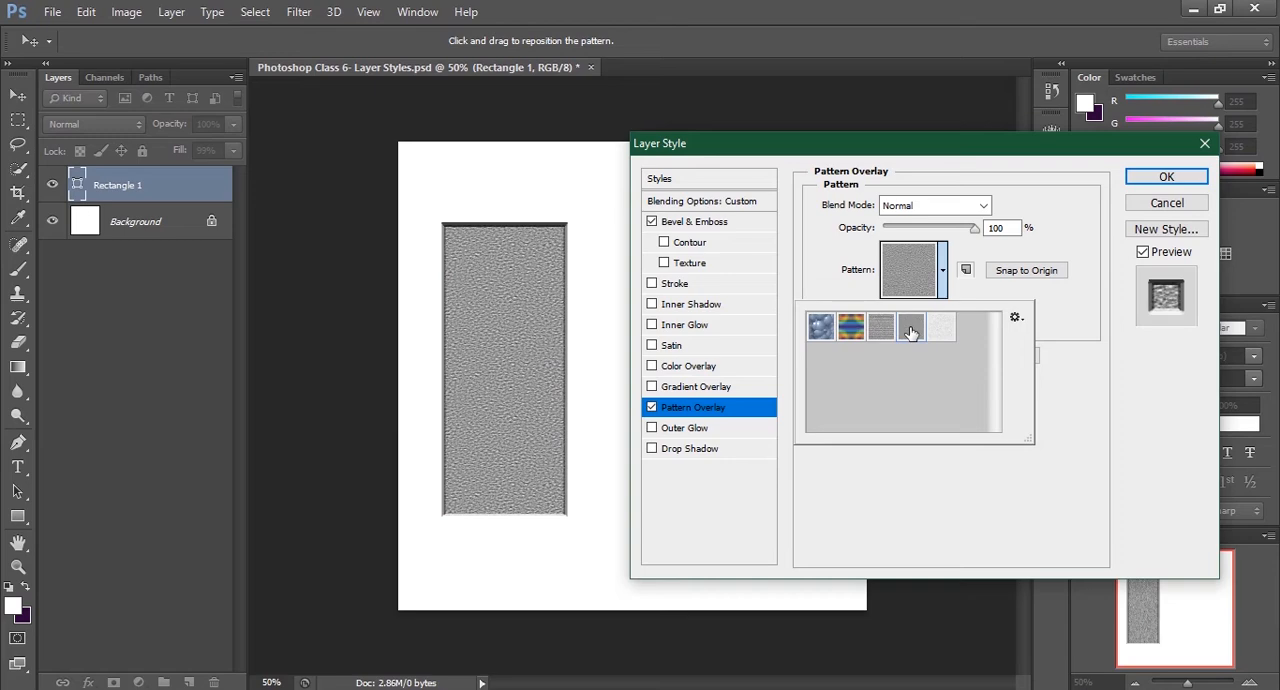
{"action": "left_click", "coordinate": [940, 328]}
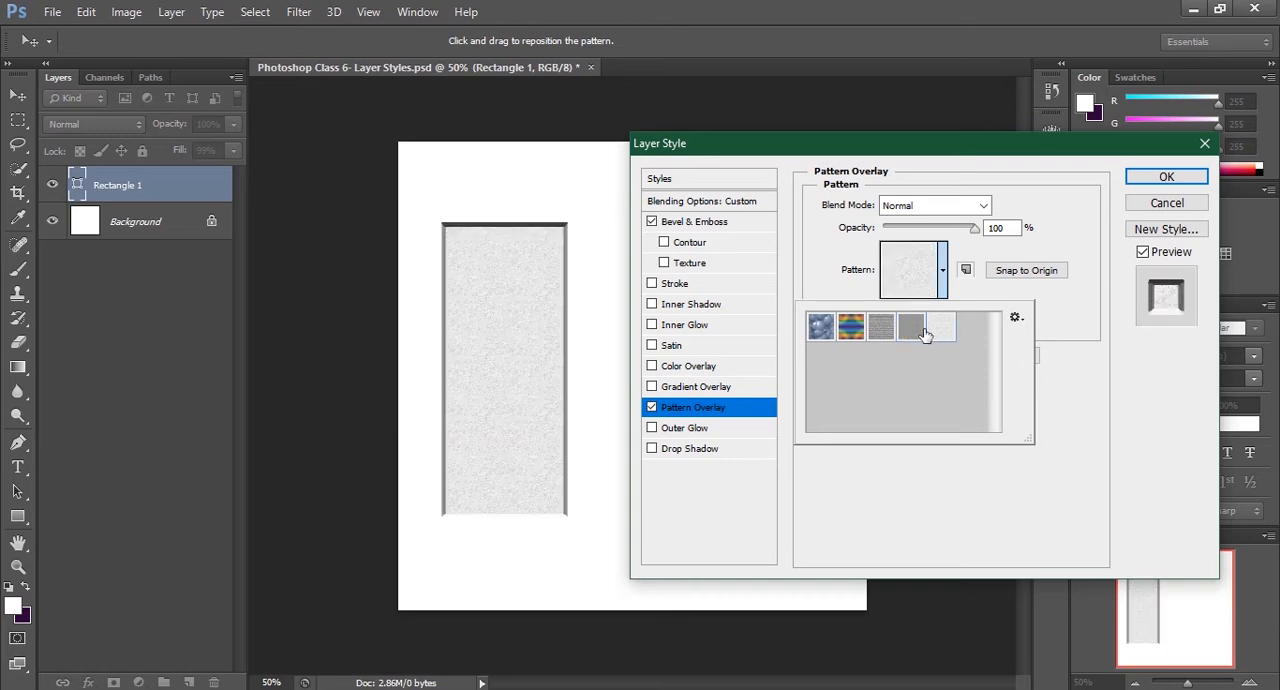
{"action": "left_click", "coordinate": [817, 331]}
{"action": "left_click", "coordinate": [837, 276]}
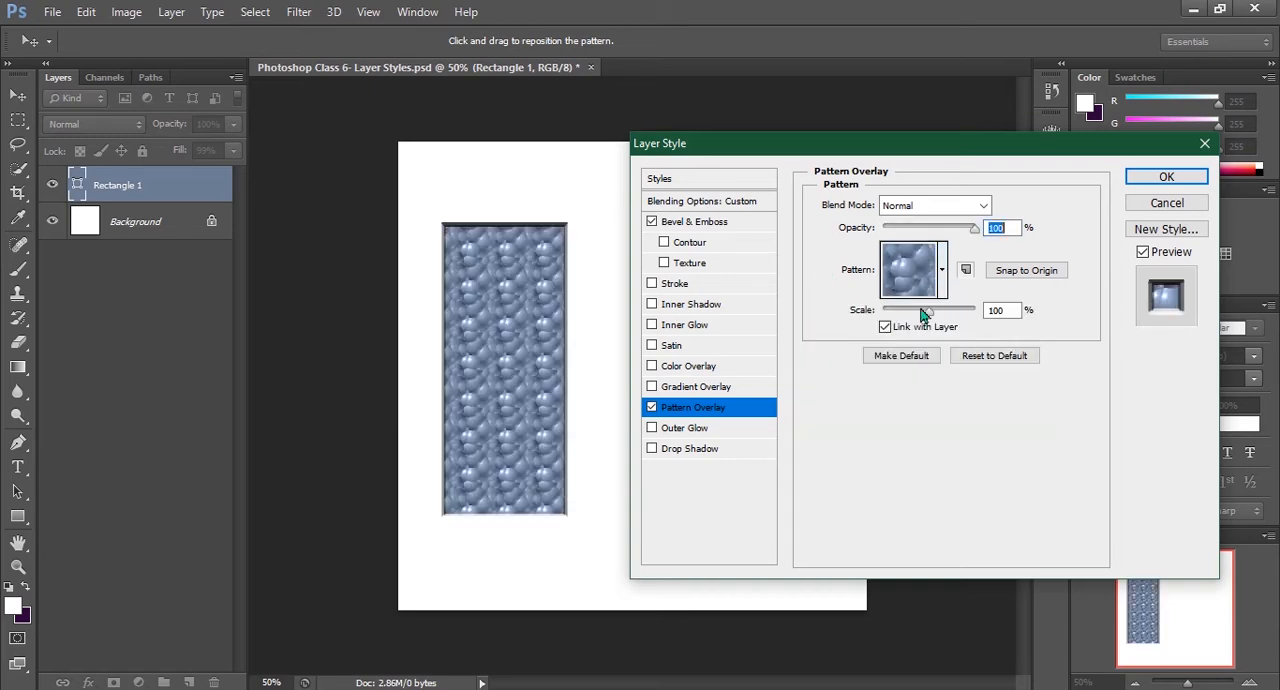
Scale the overlay pattern to 202% and snap it to the origin, and turn off Pattern Overlay
{"action": "mouse_move", "coordinate": [928, 316]}
{"action": "left_mouse_down"}
{"action": "mouse_move", "coordinate": [880, 317]}
{"action": "mouse_move", "coordinate": [952, 323]}
{"action": "mouse_move", "coordinate": [936, 323]}
{"action": "left_mouse_up"}
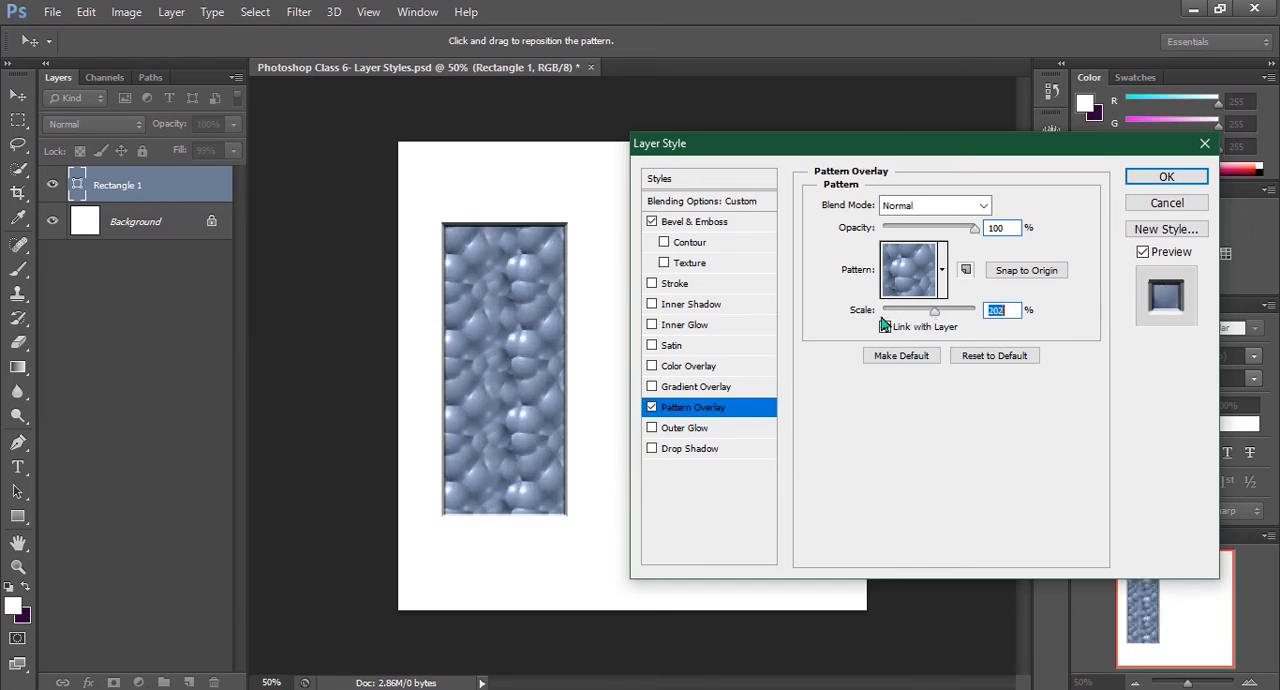
{"action": "left_click", "coordinate": [1004, 276]}
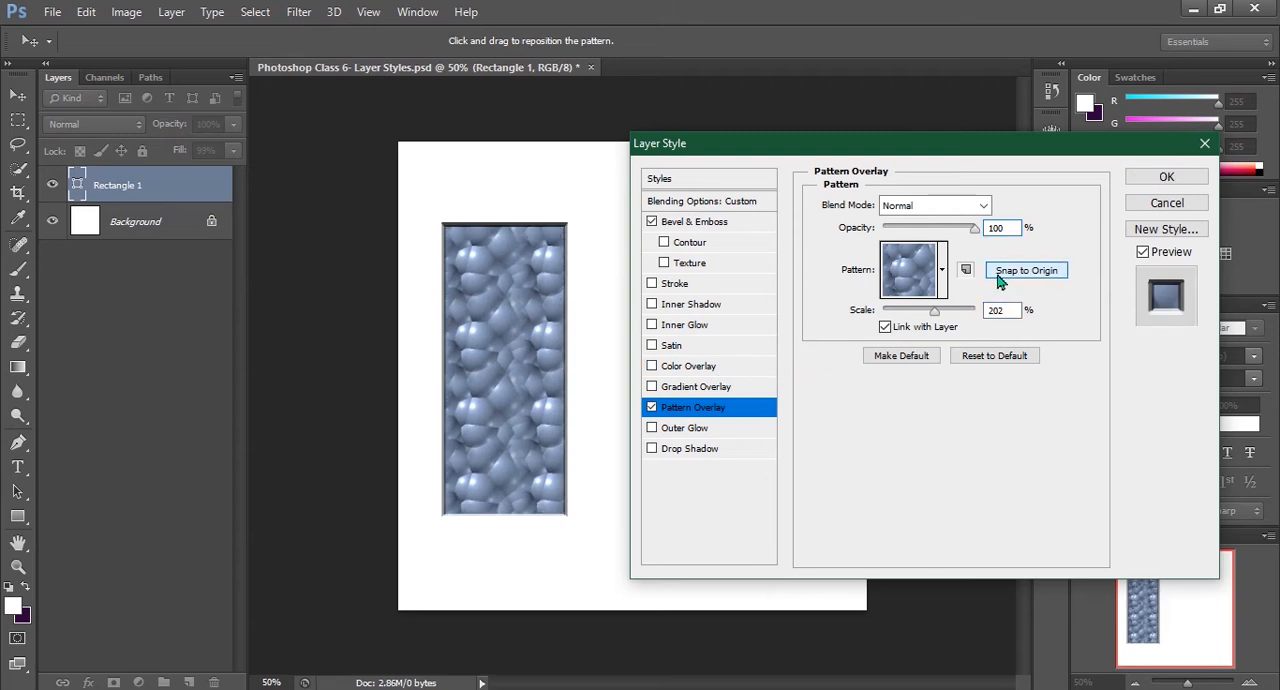
{"action": "left_click", "coordinate": [651, 407]}
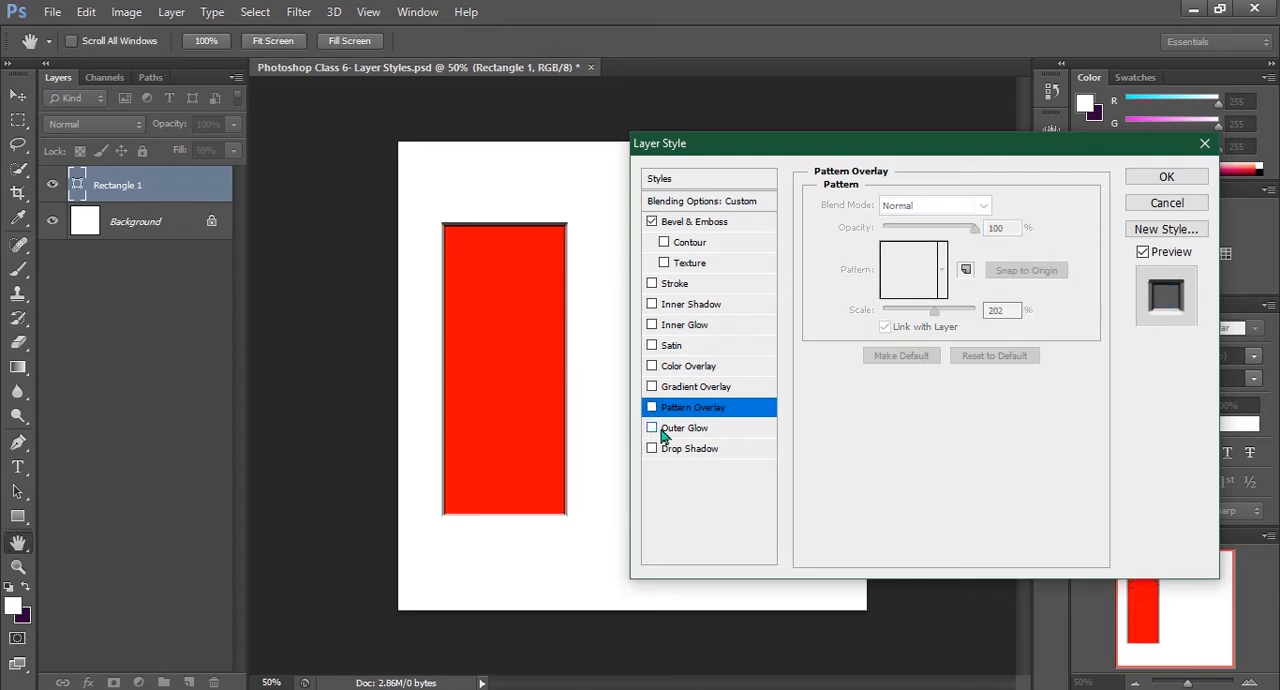
Add an Outer Glow with 4% spread and 90 px size, and set its color to black 000000
{"action": "left_click", "coordinate": [665, 430]}
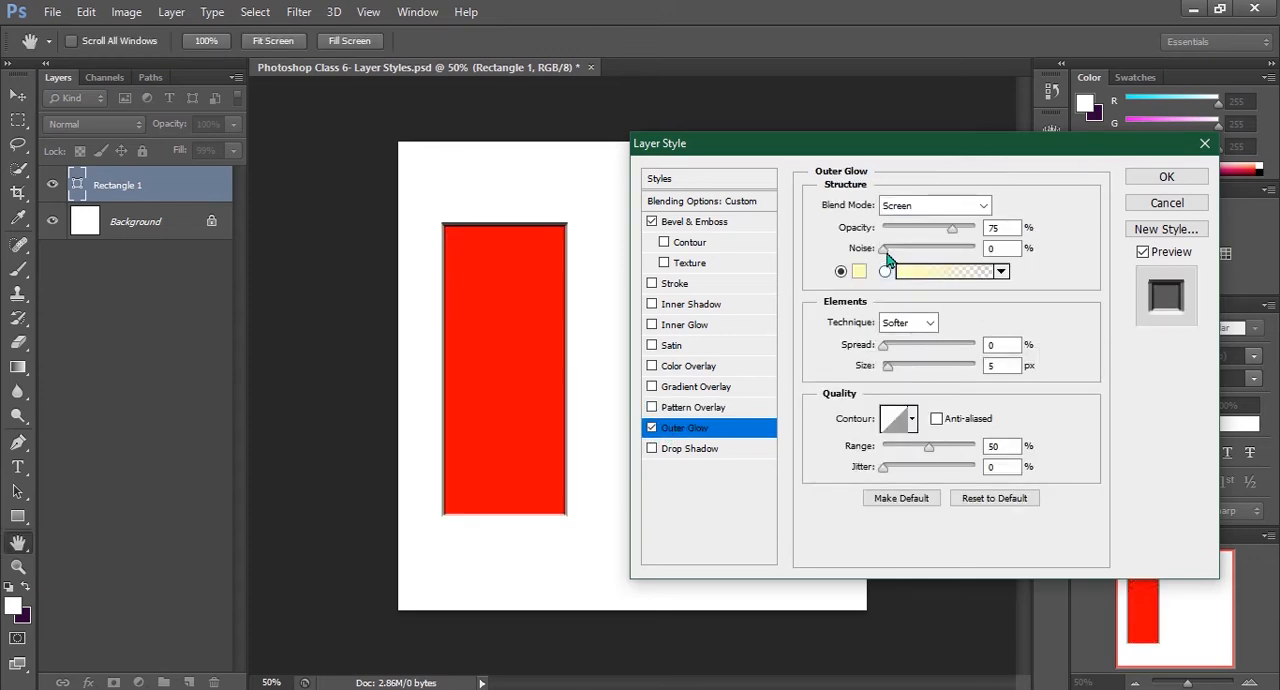
{"action": "left_click_drag", "start_coordinate": [884, 348], "coordinate": [920, 368]}
{"action": "left_click", "coordinate": [857, 272]}
{"action": "left_click", "coordinate": [813, 362]}
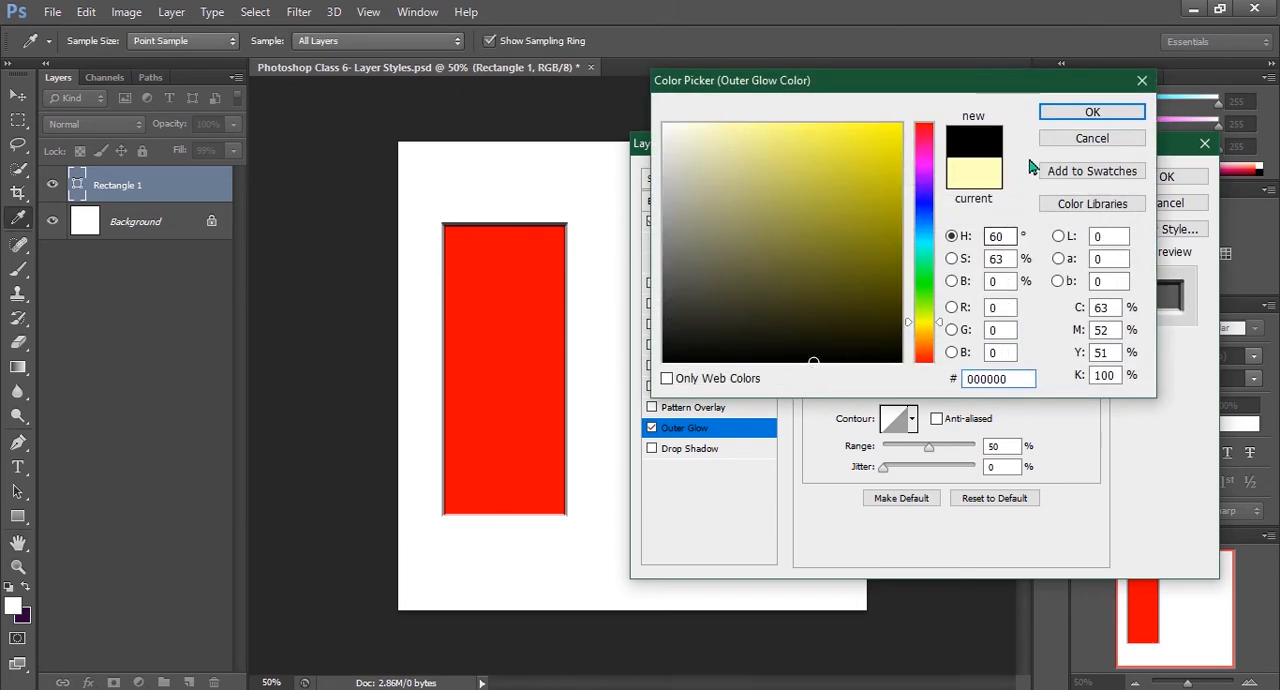
{"action": "left_click", "coordinate": [1057, 116]}
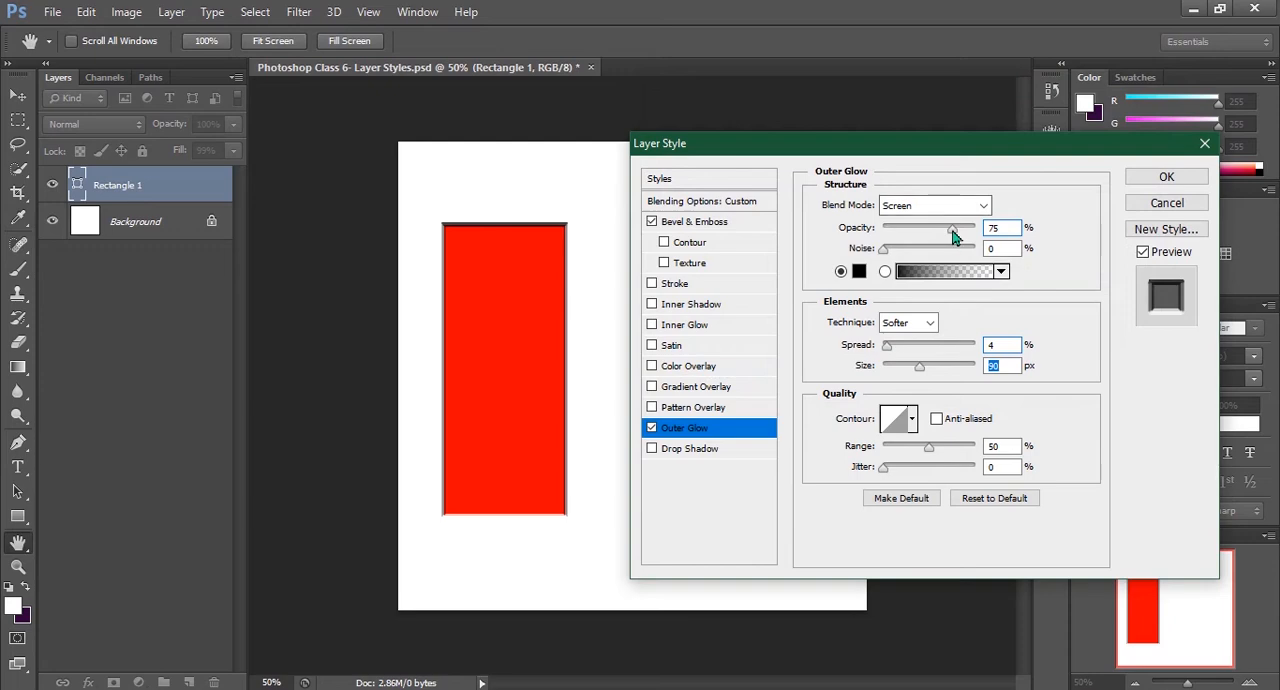
Set the Outer Glow's blend mode to Normal, its opacity to 87% and its color to yellow fcfc09
{"action": "left_click", "coordinate": [925, 205]}
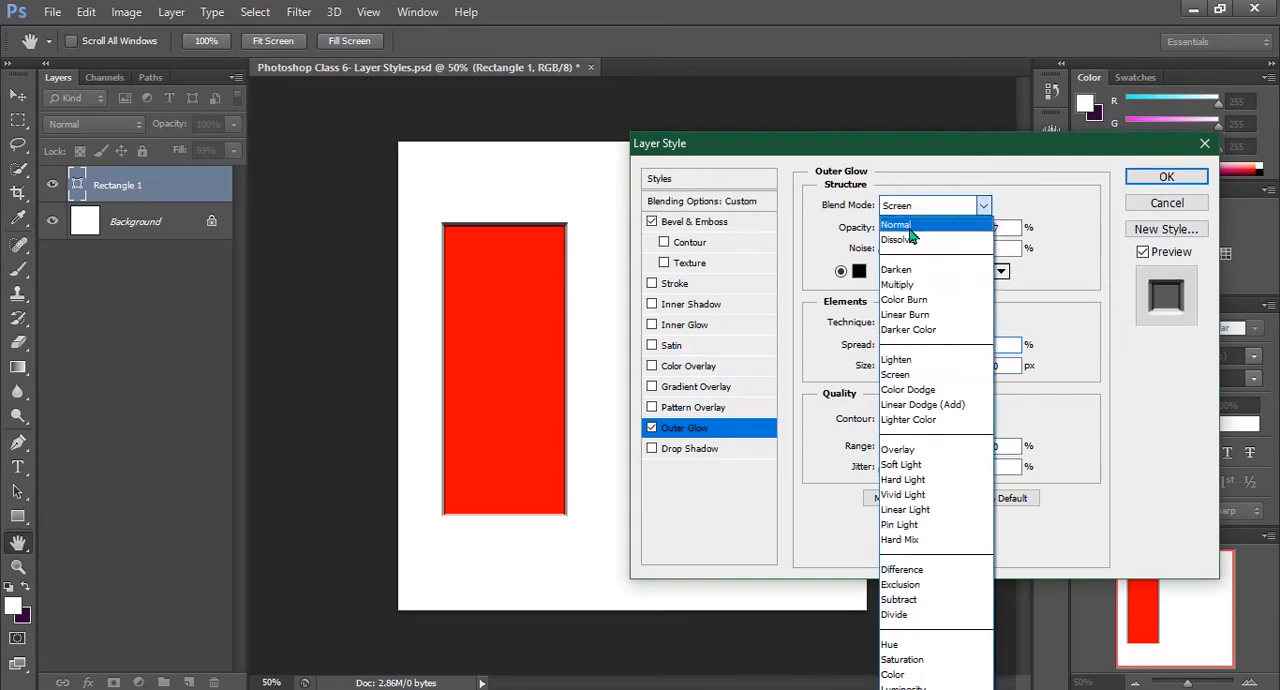
{"action": "left_click", "coordinate": [897, 225]}
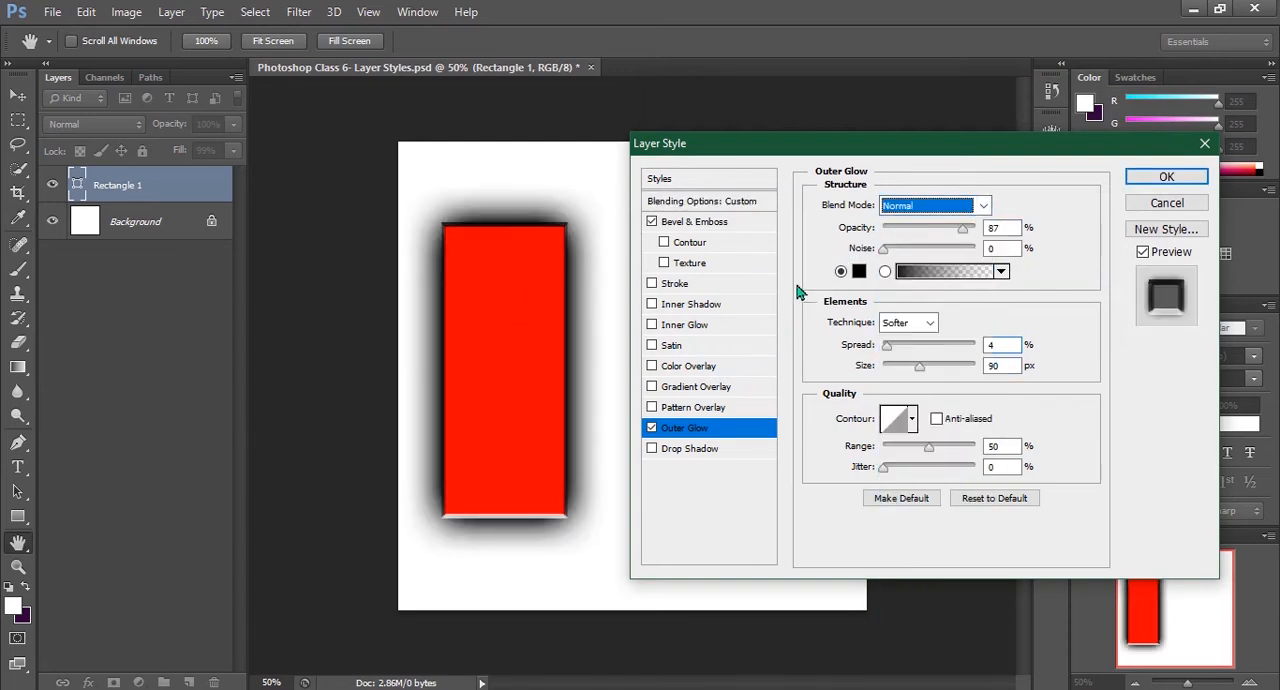
{"action": "left_click", "coordinate": [859, 275]}
{"action": "left_click_drag", "start_coordinate": [850, 274], "coordinate": [905, 120]}
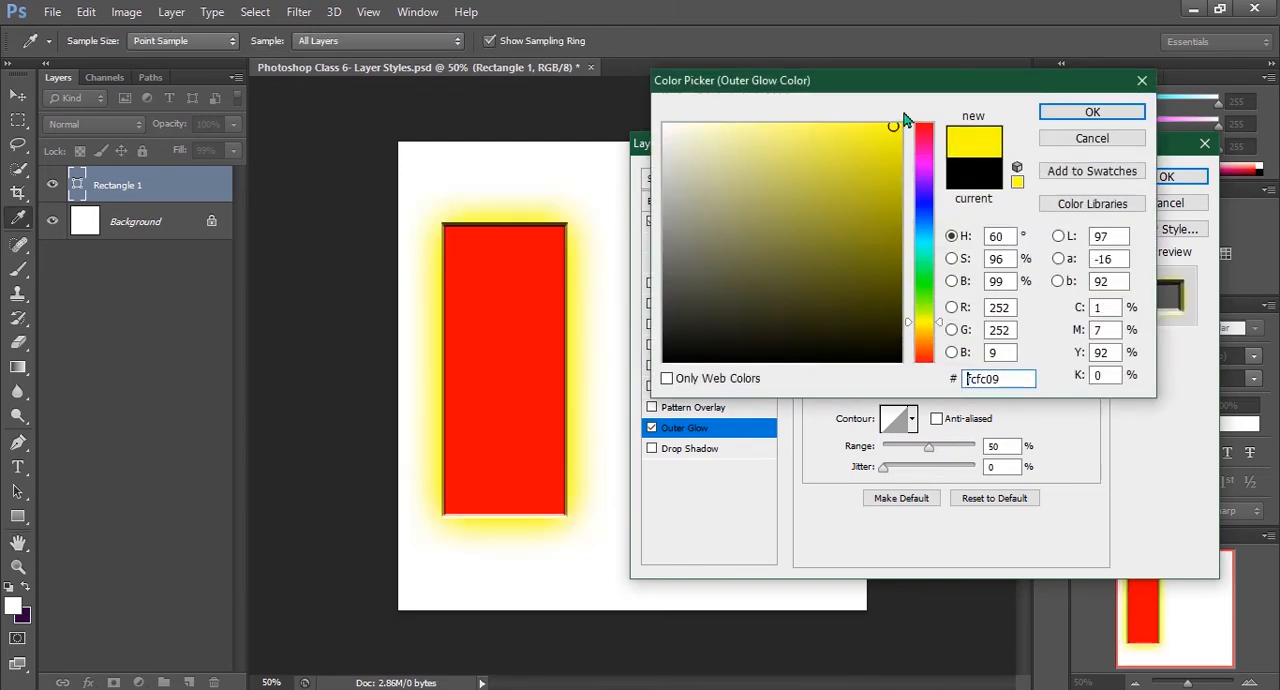
{"action": "left_click", "coordinate": [1095, 112]}
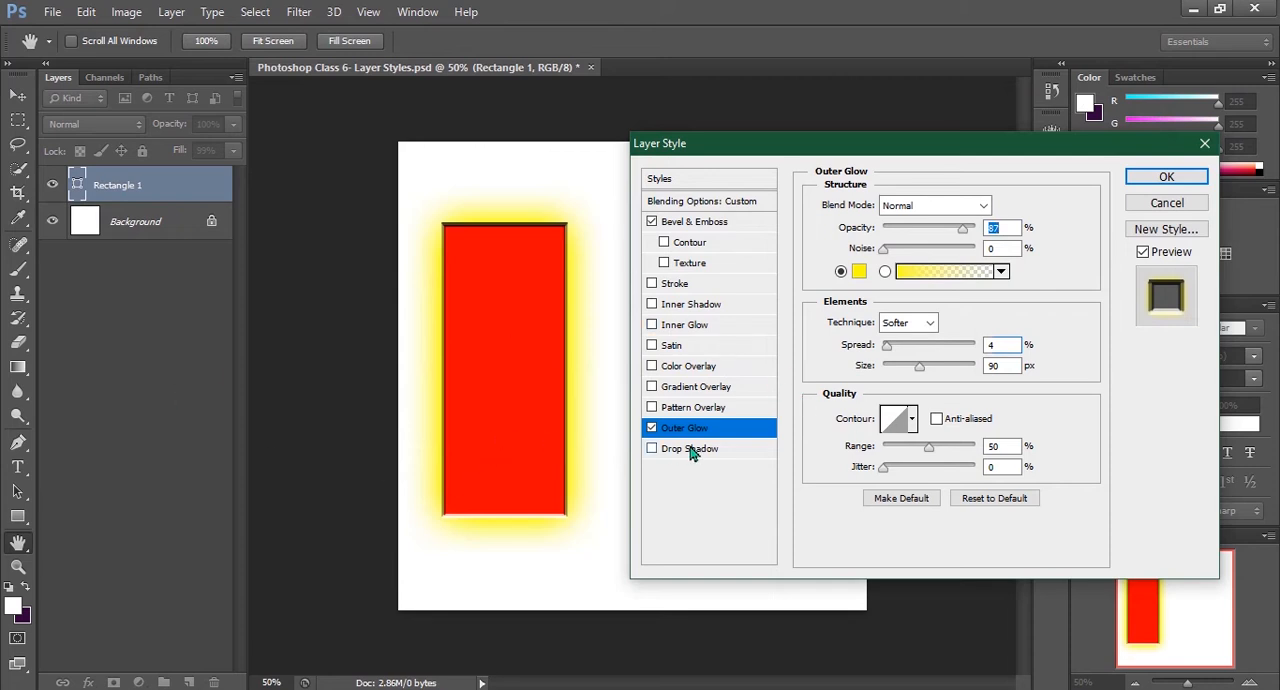
Set the Outer Glow's spread to 23% and size to 6 px, and turn the glow off
{"action": "mouse_move", "coordinate": [884, 346]}
{"action": "left_mouse_down"}
{"action": "mouse_move", "coordinate": [918, 348]}
{"action": "mouse_move", "coordinate": [906, 348]}
{"action": "mouse_move", "coordinate": [924, 368]}
{"action": "mouse_move", "coordinate": [888, 368]}
{"action": "left_mouse_up"}
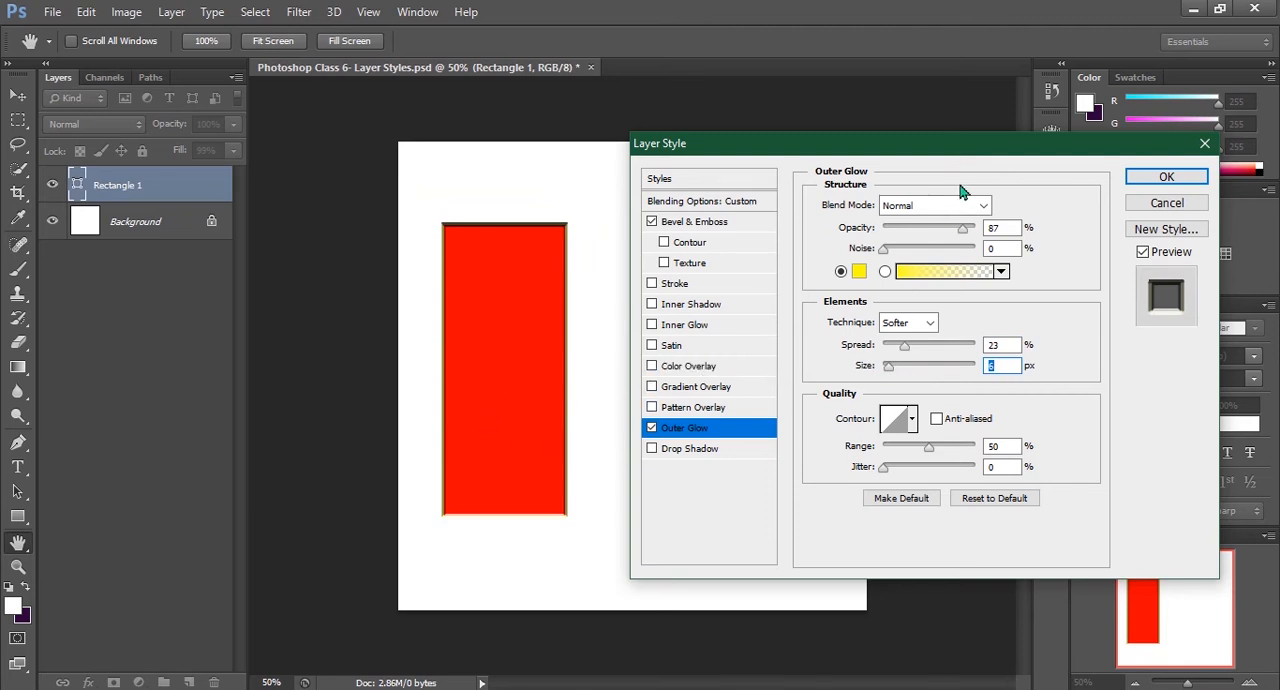
{"action": "left_click", "coordinate": [651, 428]}
Add a Drop Shadow with a 126° angle, 29 px distance, 18% spread and 7 px size
{"action": "left_click", "coordinate": [651, 449]}
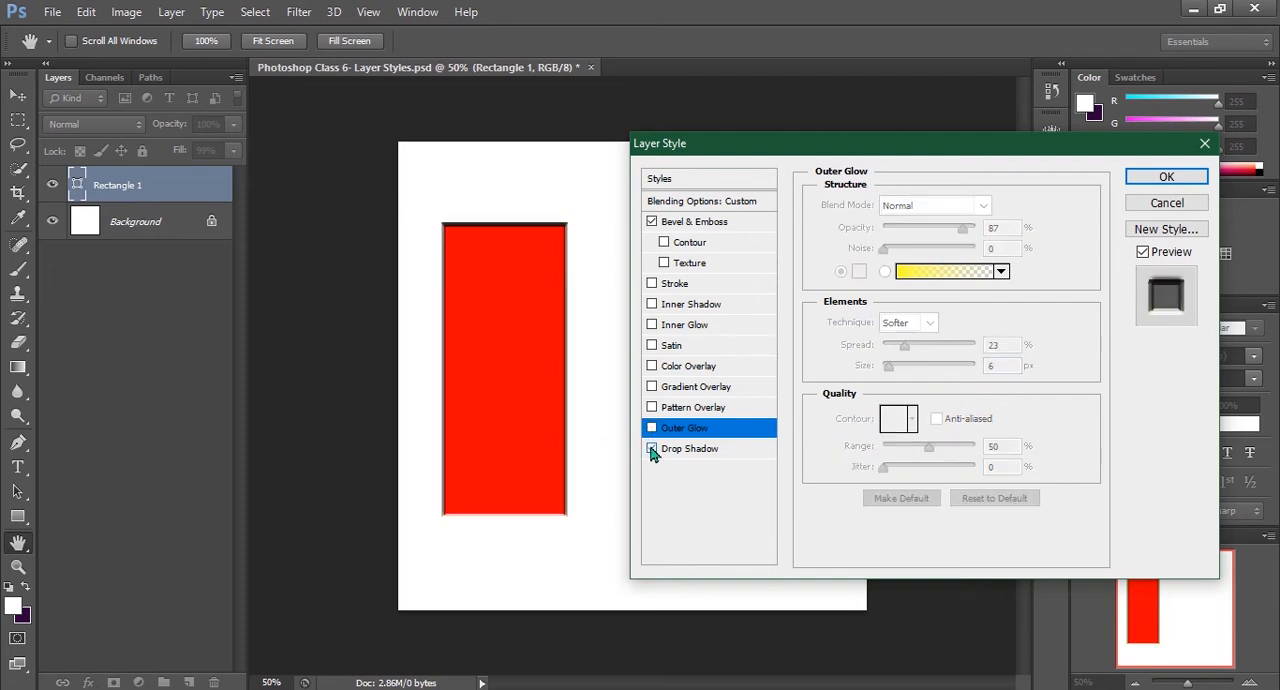
{"action": "left_click", "coordinate": [672, 452]}
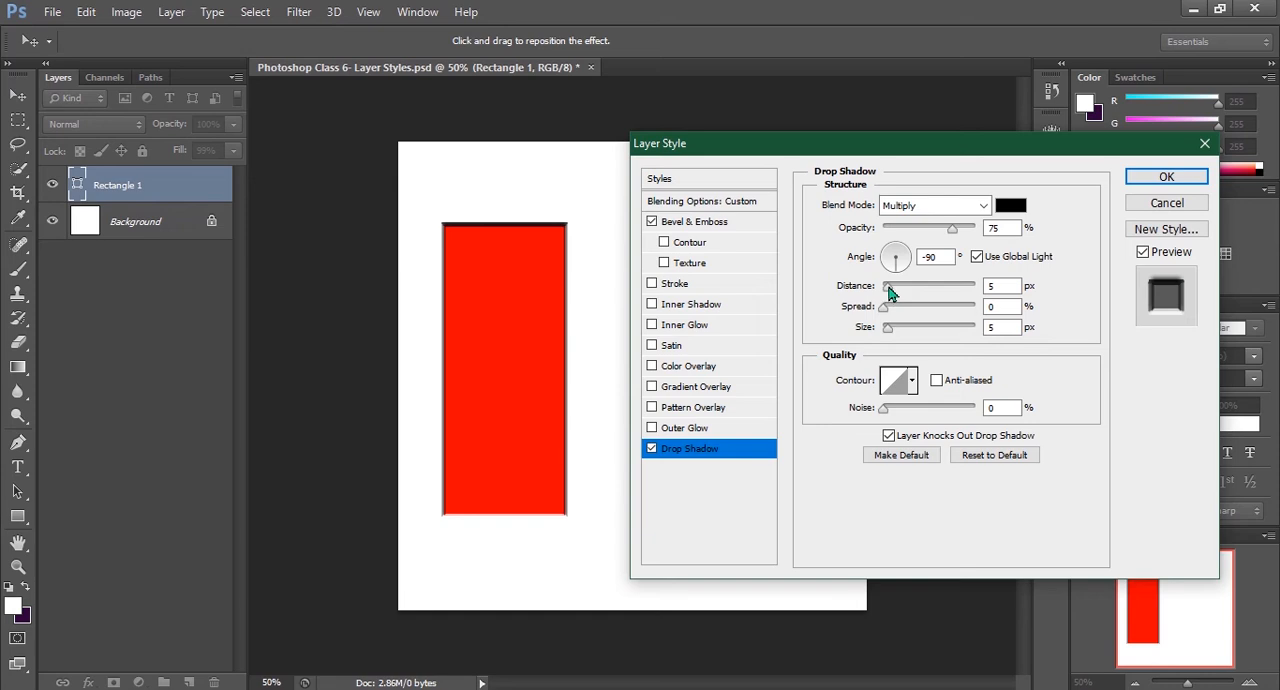
{"action": "left_click_drag", "start_coordinate": [888, 287], "coordinate": [893, 329]}
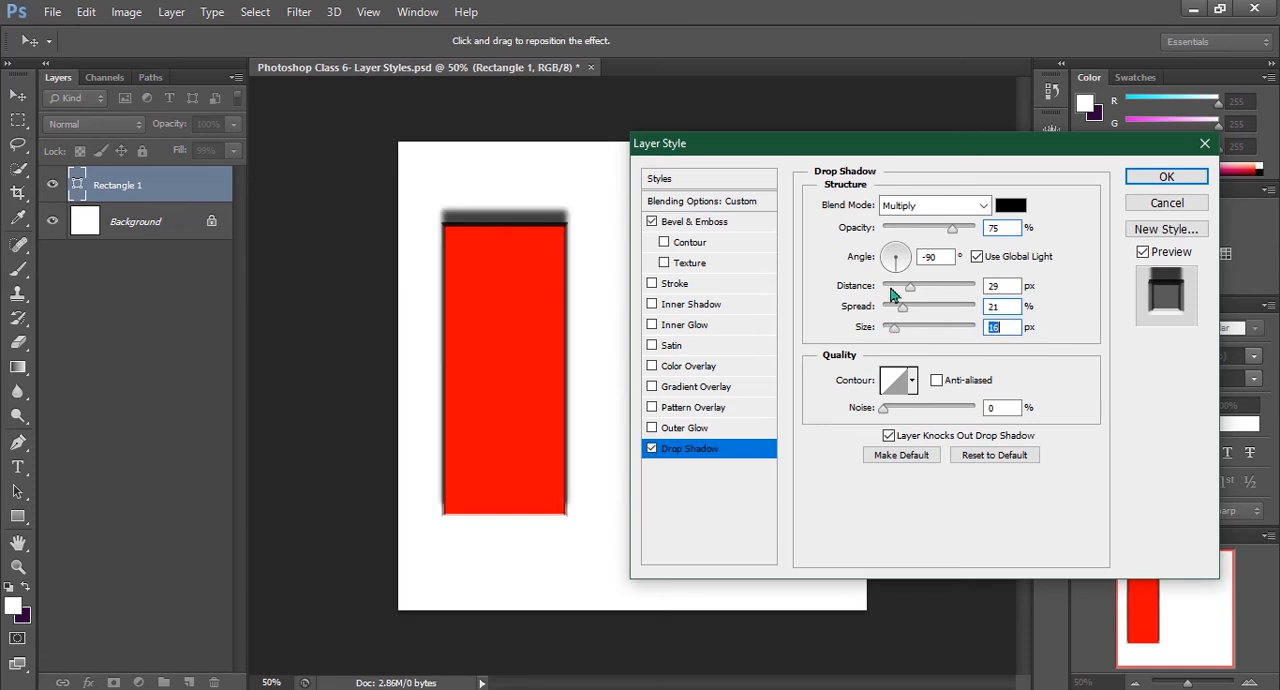
{"action": "left_click_drag", "start_coordinate": [893, 329], "coordinate": [879, 329]}
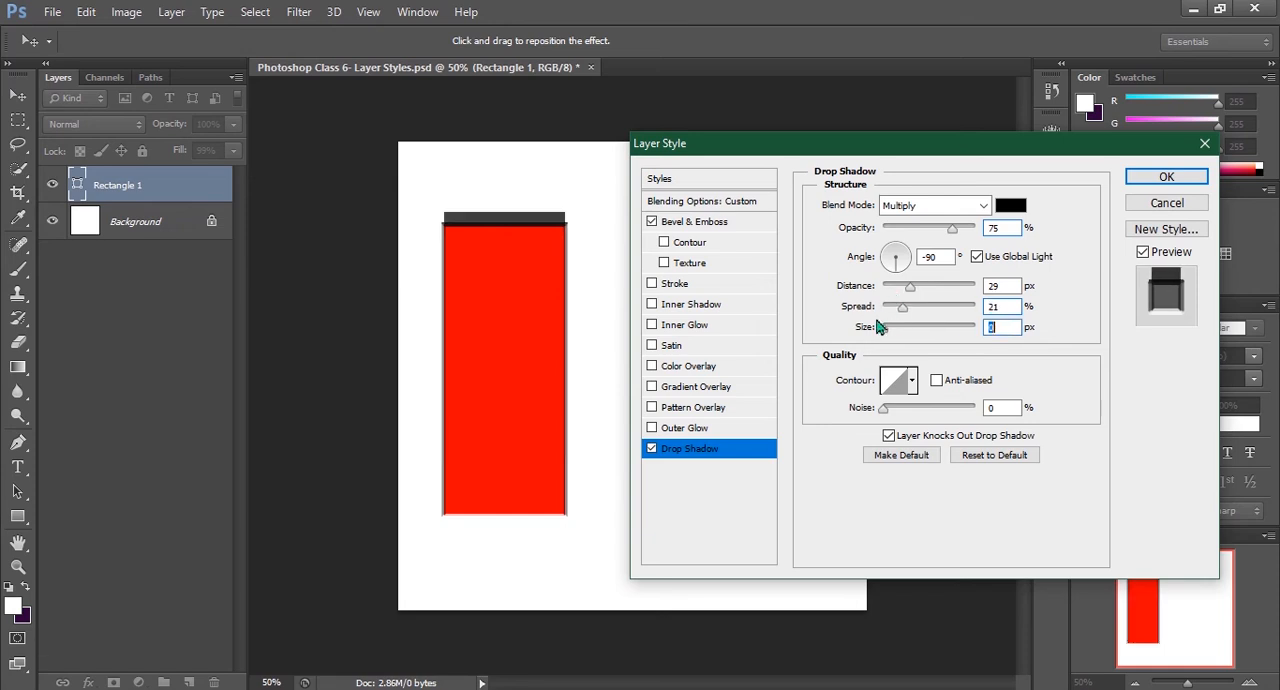
{"action": "mouse_move", "coordinate": [909, 257]}
{"action": "left_mouse_down"}
{"action": "mouse_move", "coordinate": [910, 270]}
{"action": "mouse_move", "coordinate": [888, 251]}
{"action": "left_mouse_up"}
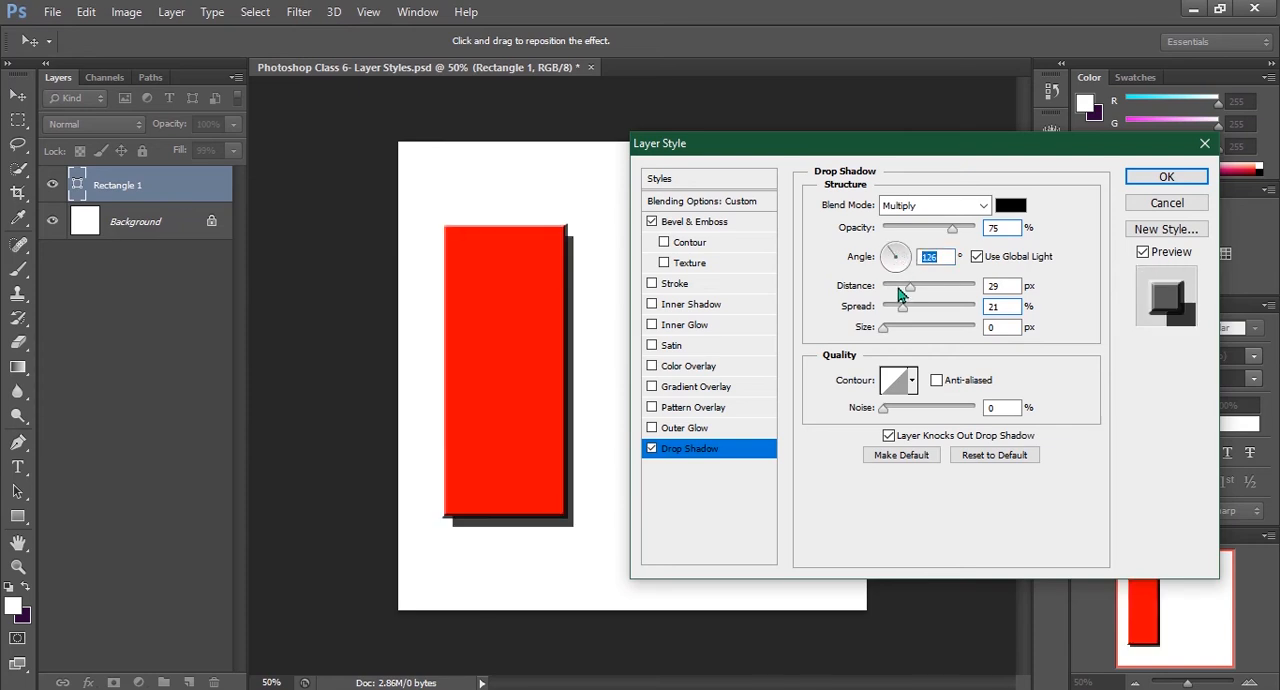
{"action": "left_click_drag", "start_coordinate": [903, 310], "coordinate": [891, 336]}
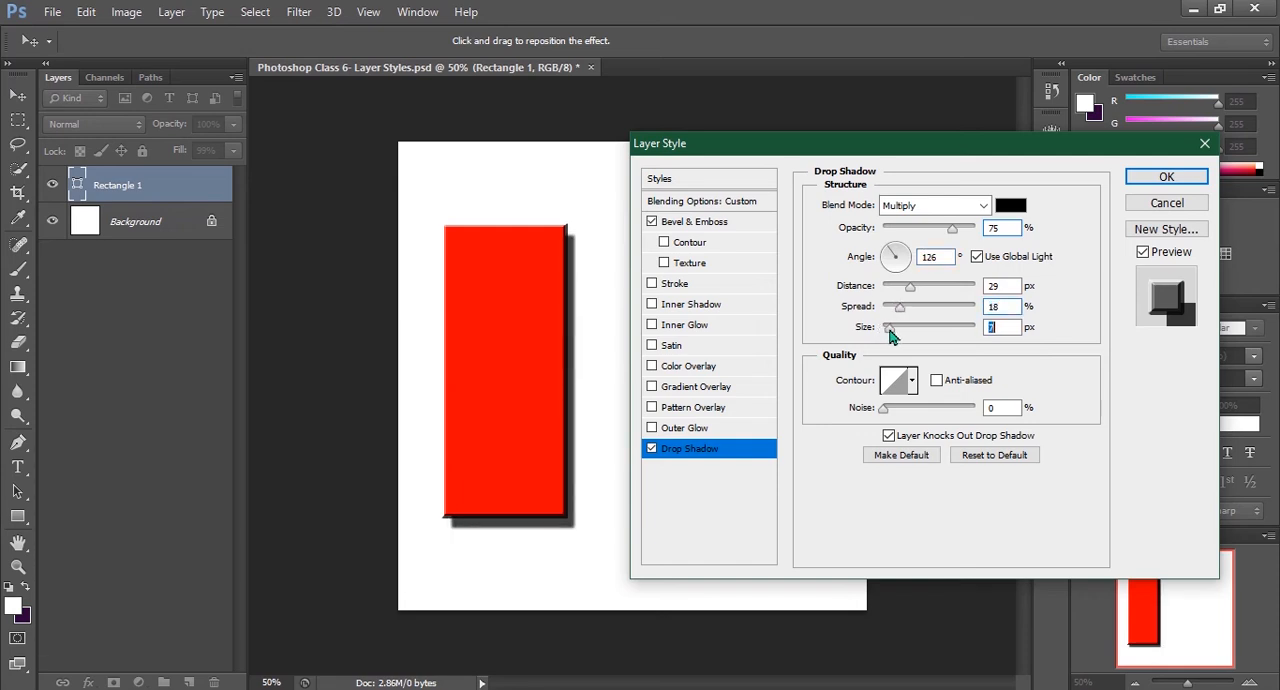
Enable Texture for the Bevel & Emboss effect and apply the layer style to the rectangle
{"action": "left_click", "coordinate": [673, 266]}
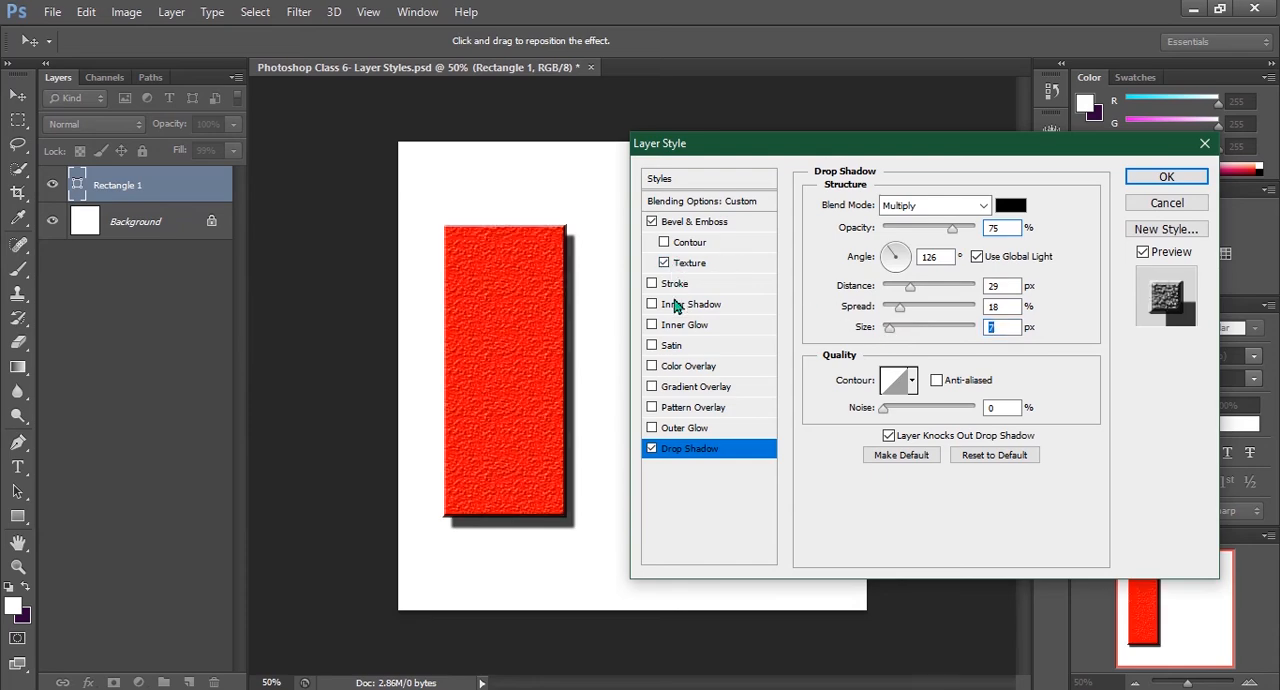
{"action": "left_click", "coordinate": [1163, 177]}
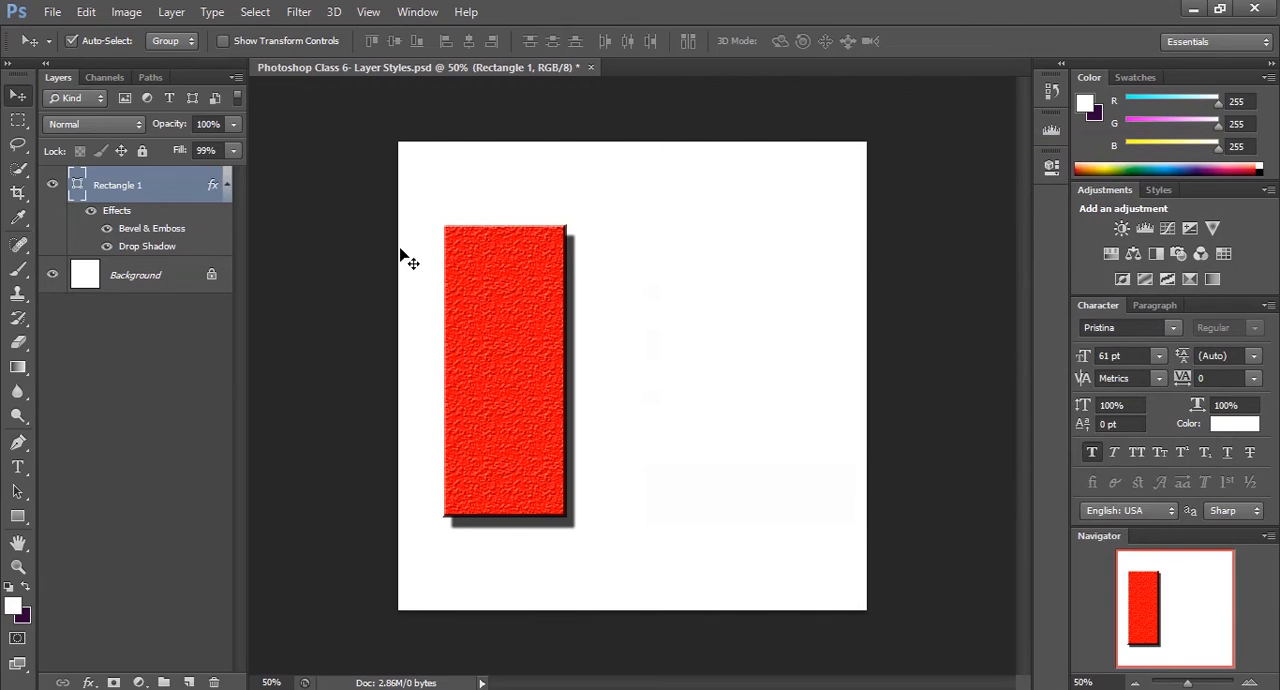
Draw a circle about 338 px in diameter beside the rectangle with the Ellipse tool and move it closer to the rectangle
{"action": "left_click_drag", "start_coordinate": [17, 521], "coordinate": [66, 553]}
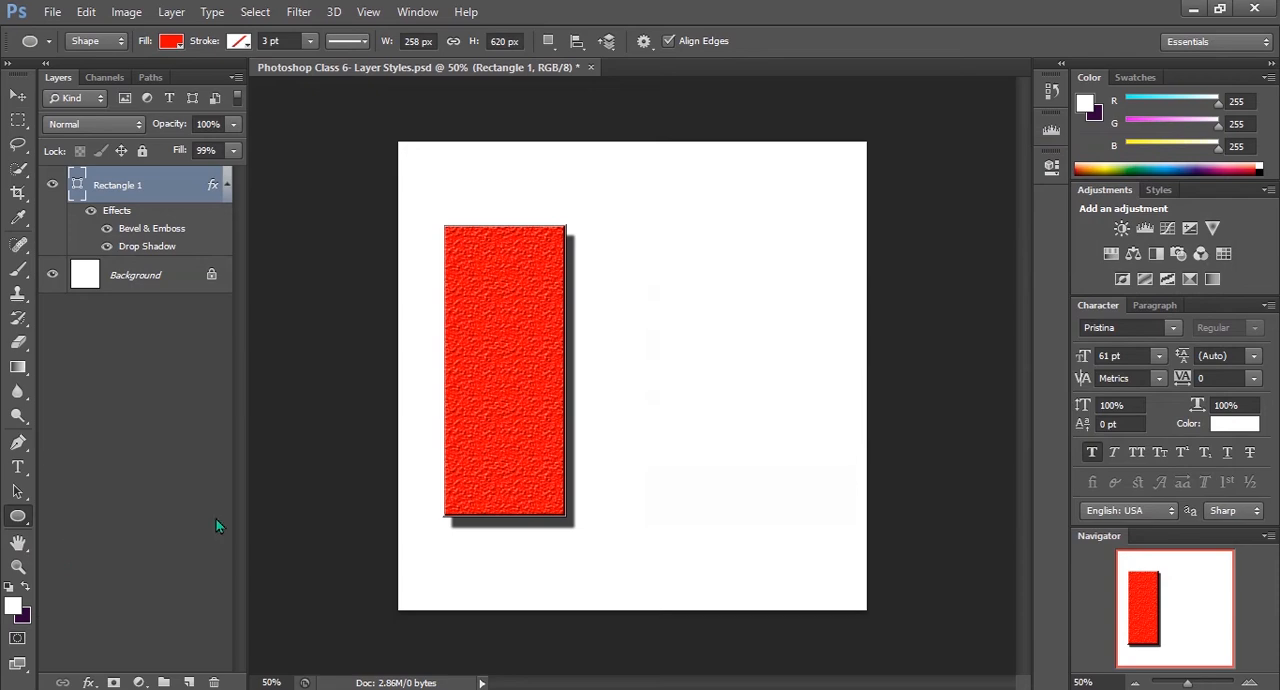
{"action": "left_click_drag", "start_coordinate": [666, 260], "coordinate": [824, 510]}
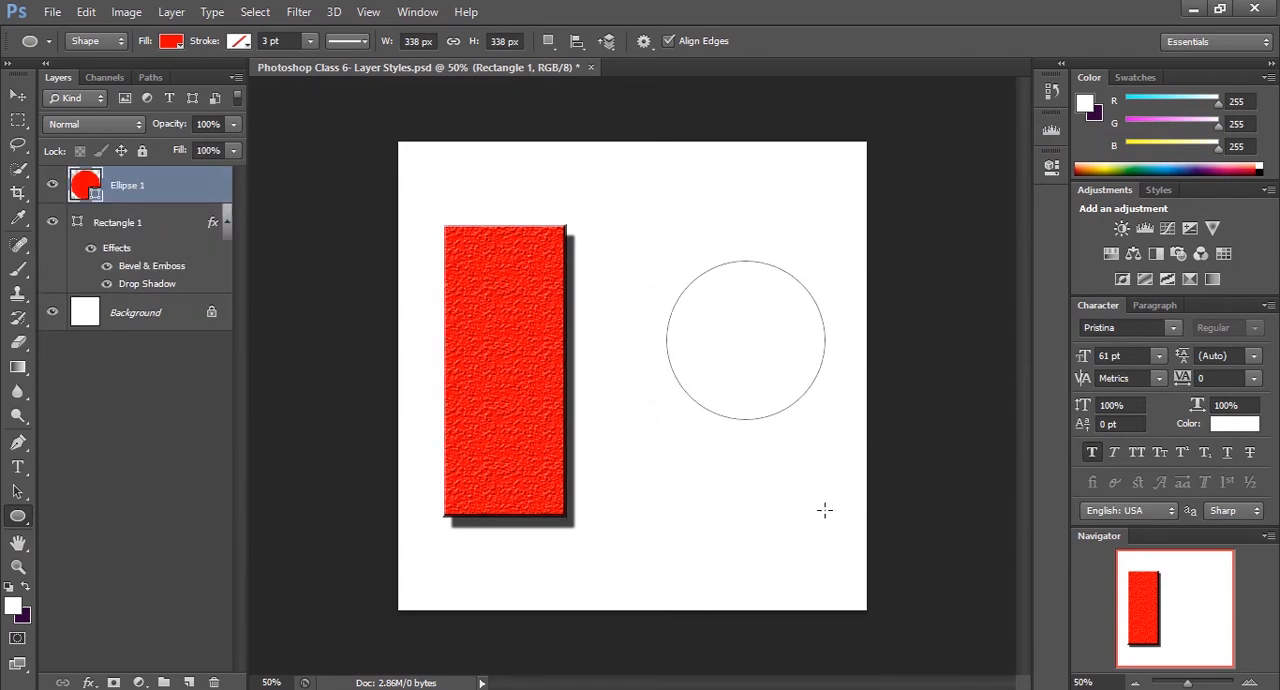
{"action": "left_click", "coordinate": [17, 95]}
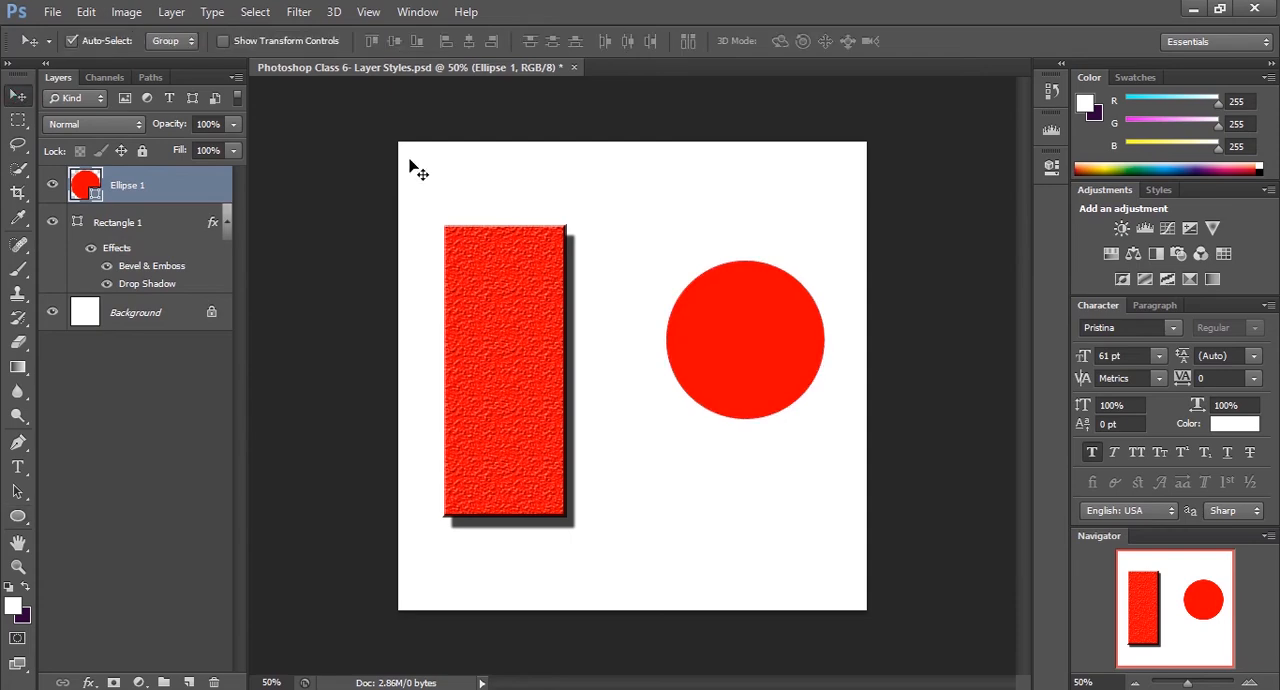
{"action": "left_click_drag", "start_coordinate": [776, 312], "coordinate": [737, 354]}
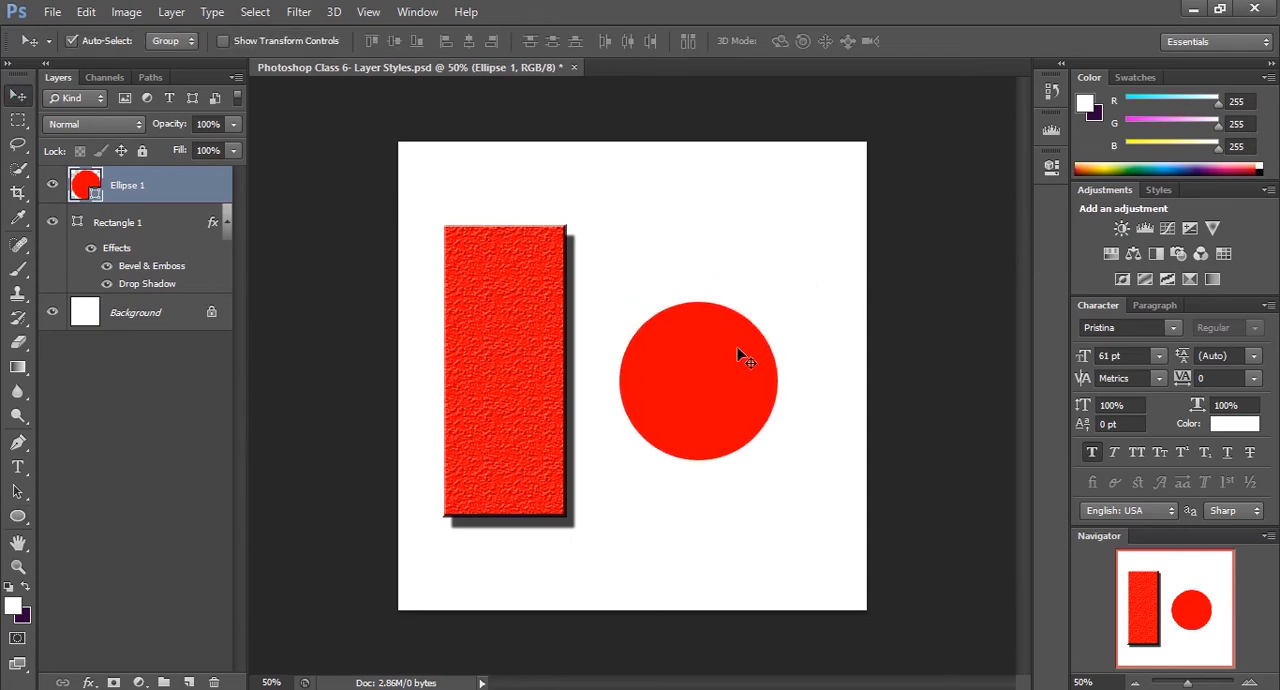
Change the circle's fill color to yellow and reposition the circle slightly farther from the rectangle
{"action": "left_click", "coordinate": [17, 516]}
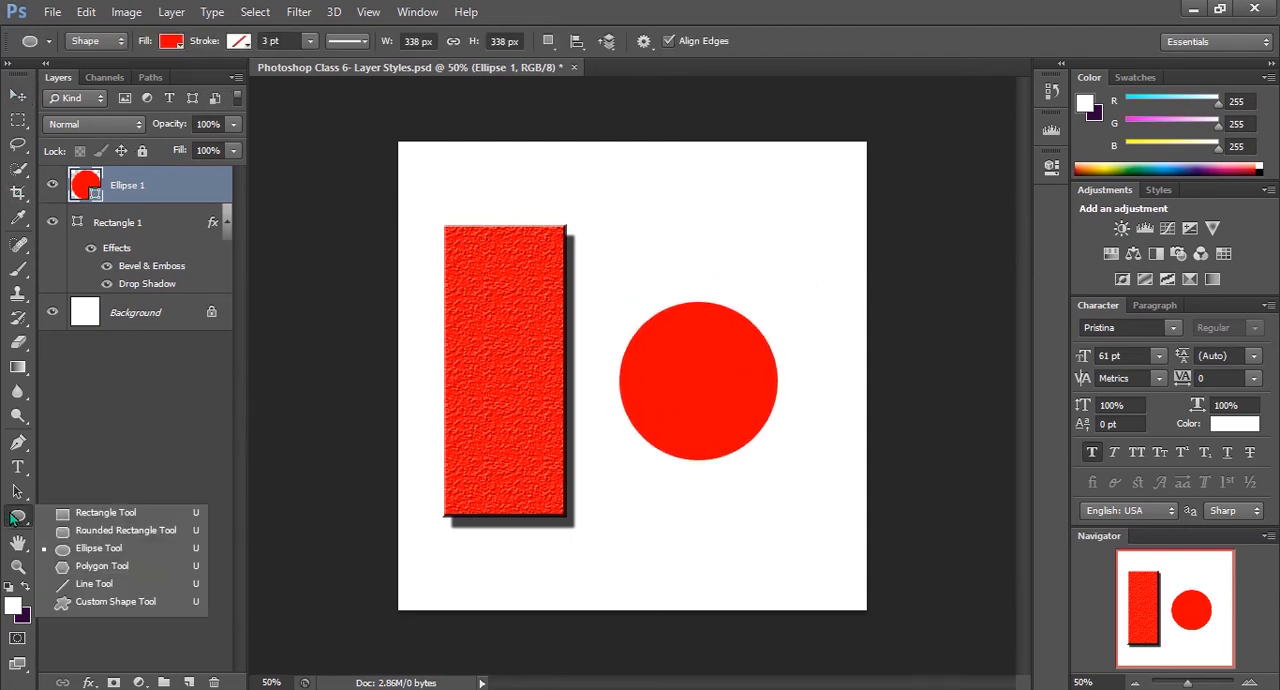
{"action": "left_click", "coordinate": [172, 42]}
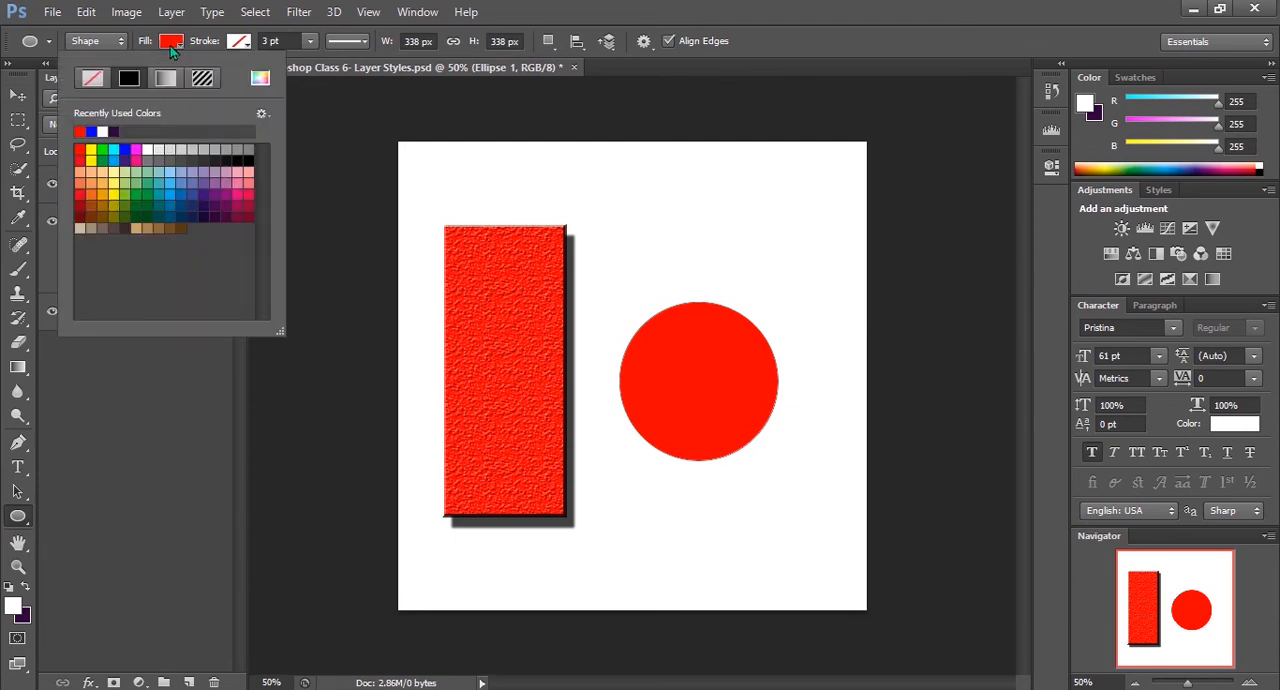
{"action": "left_click", "coordinate": [90, 151]}
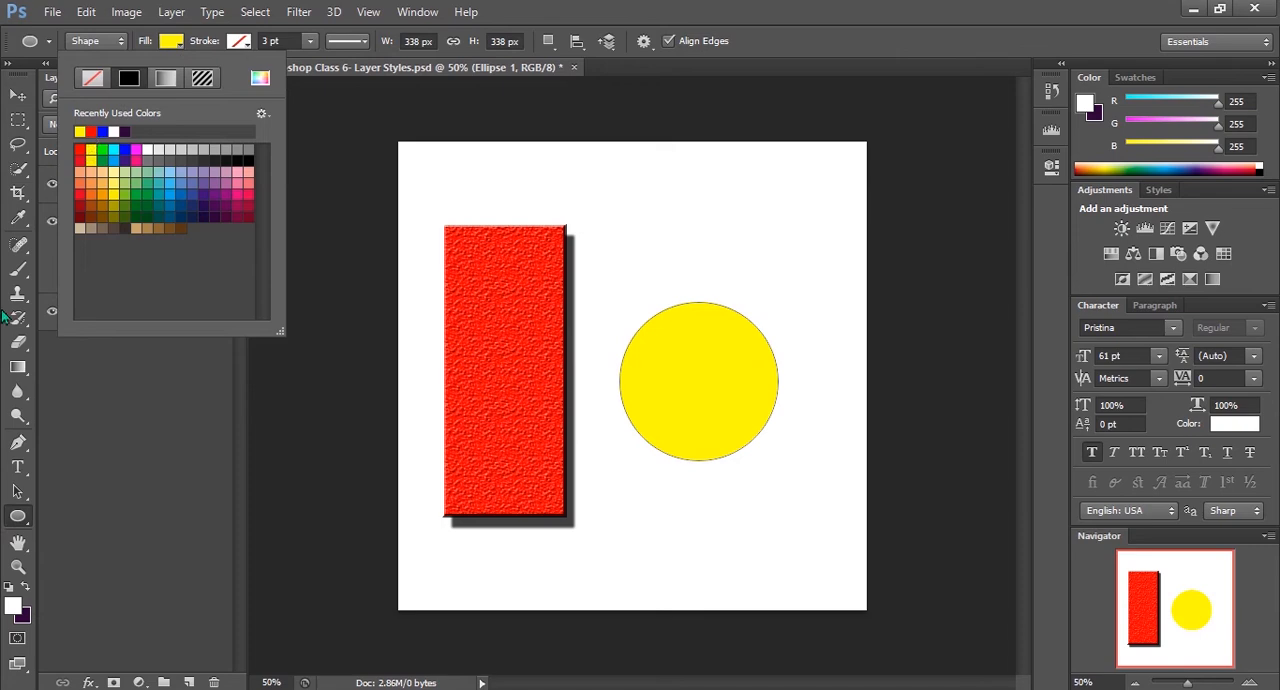
{"action": "left_click", "coordinate": [18, 95]}
{"action": "left_click_drag", "start_coordinate": [724, 386], "coordinate": [751, 372]}
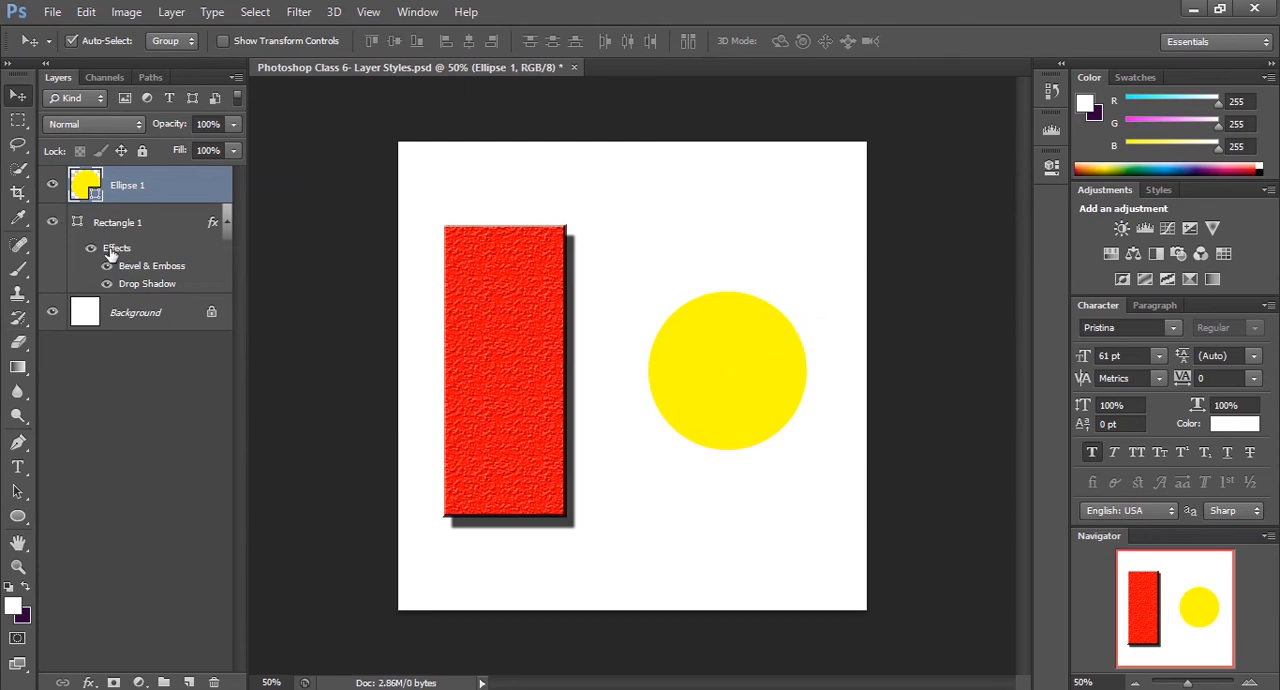
Move all effects from the Rectangle 1 layer to the Ellipse 1 layer, and undo the move
{"action": "left_click", "coordinate": [115, 254]}
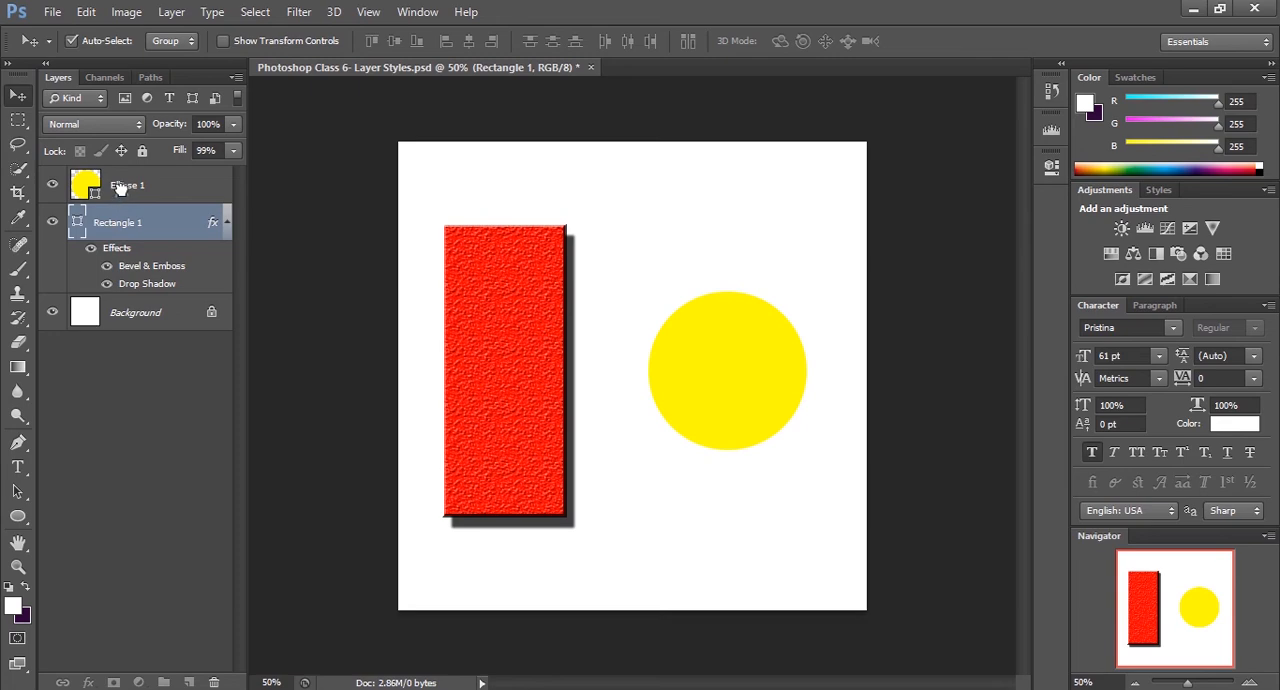
{"action": "left_click_drag", "start_coordinate": [118, 188], "coordinate": [119, 190]}
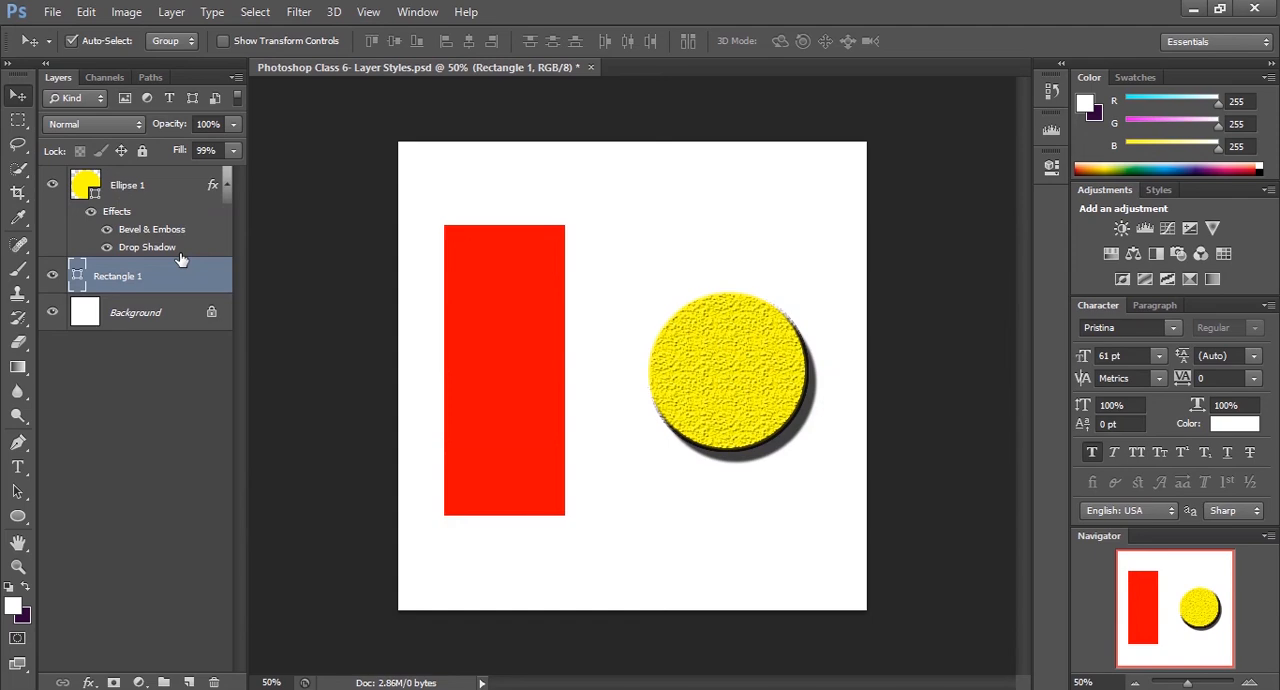
{"action": "key", "text": "ctrl+z"}
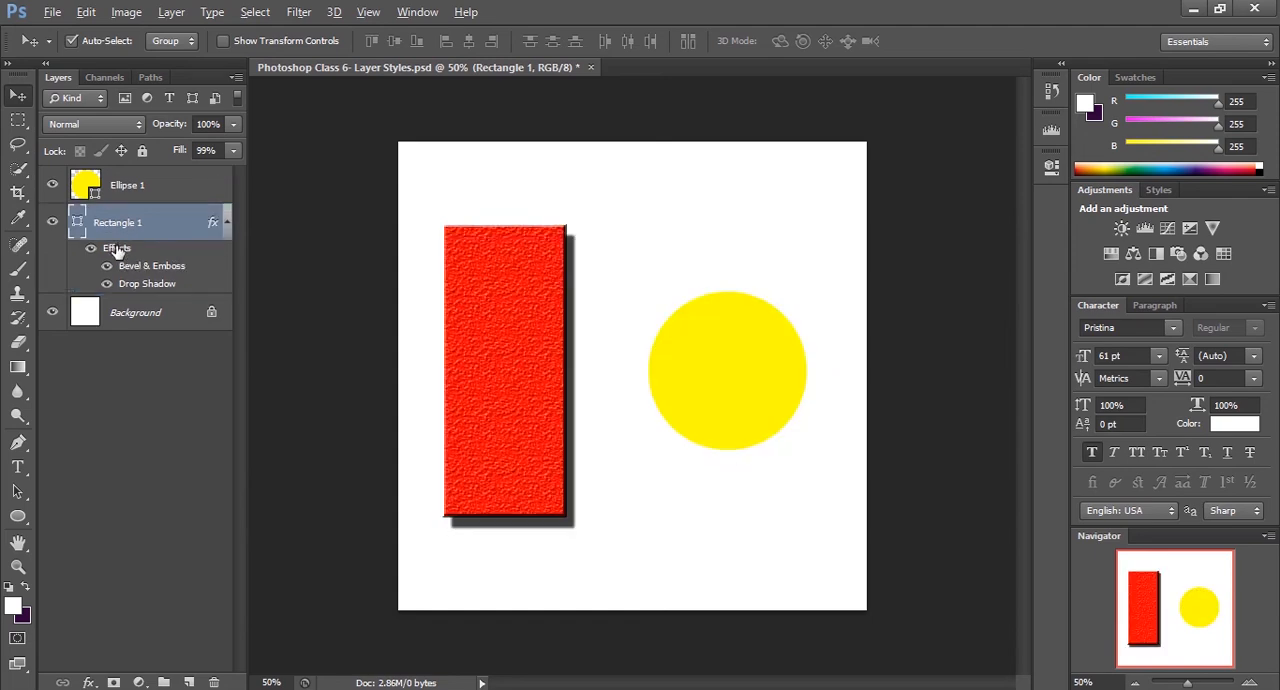
Copy all of Rectangle 1's effects to Ellipse 1 and undo it, and do the same with only Bevel & Emboss
{"action": "left_click_drag", "start_coordinate": [117, 250], "coordinate": [125, 195]}
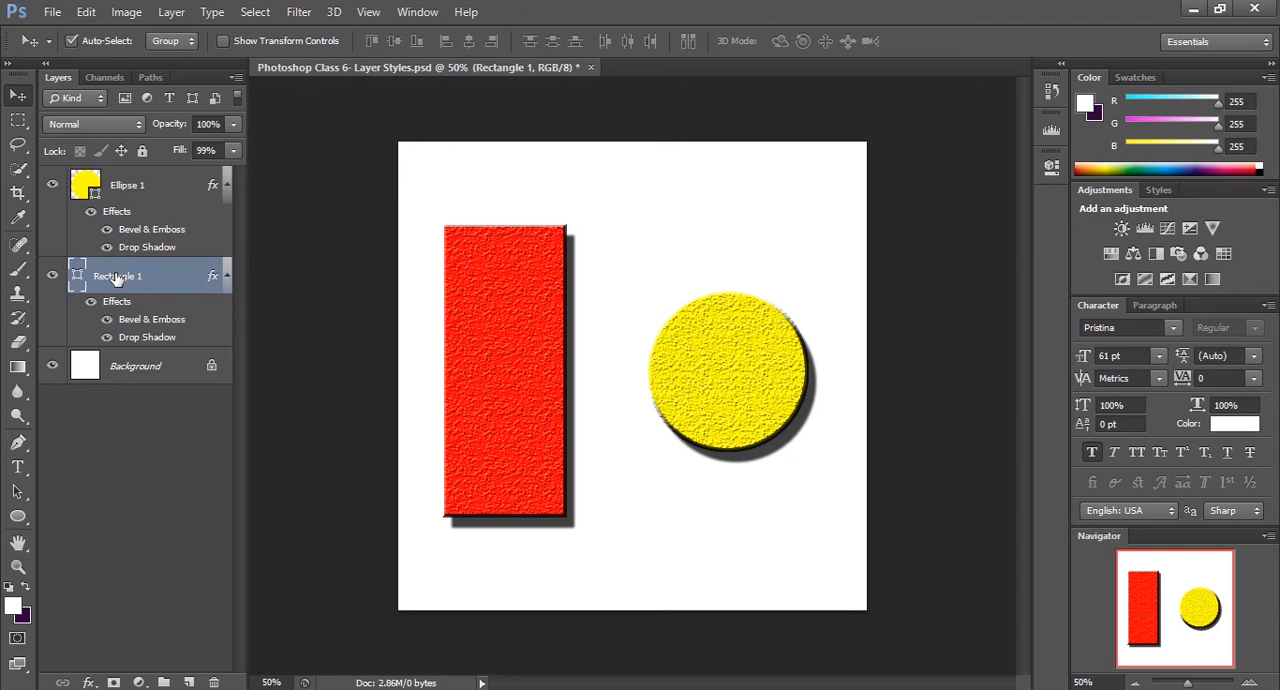
{"action": "key", "text": "ctrl+z"}
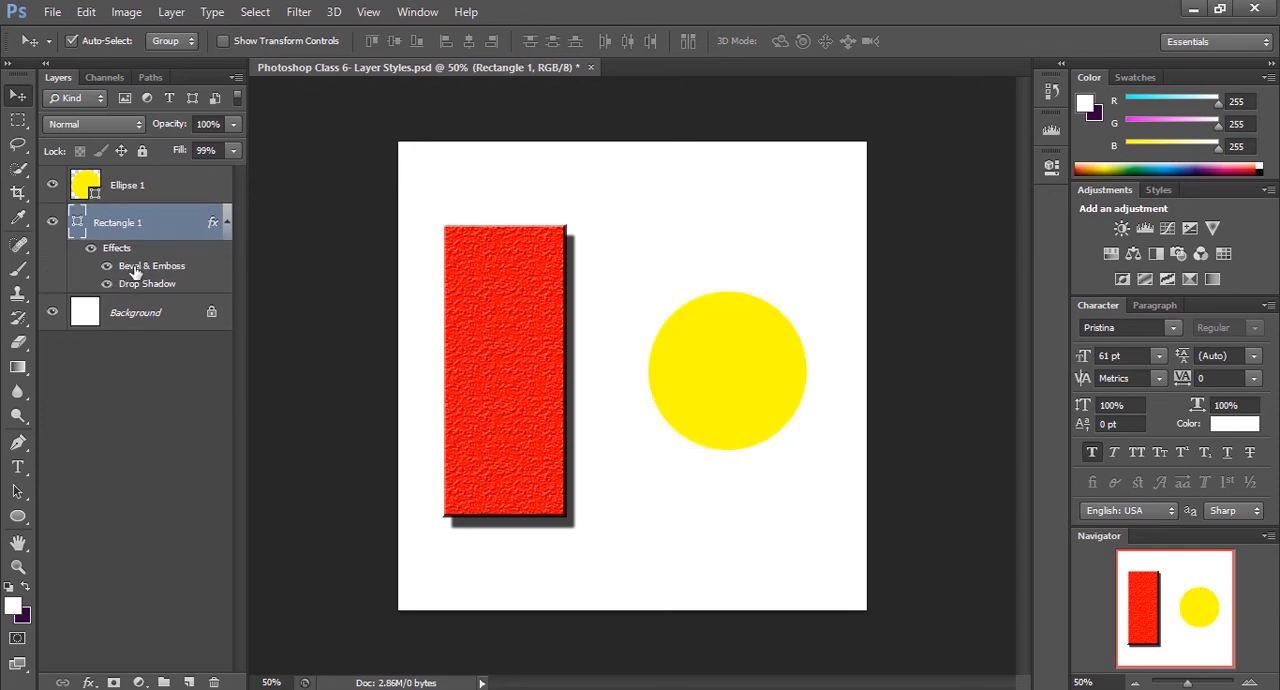
{"action": "left_click_drag", "start_coordinate": [131, 247], "coordinate": [134, 190]}
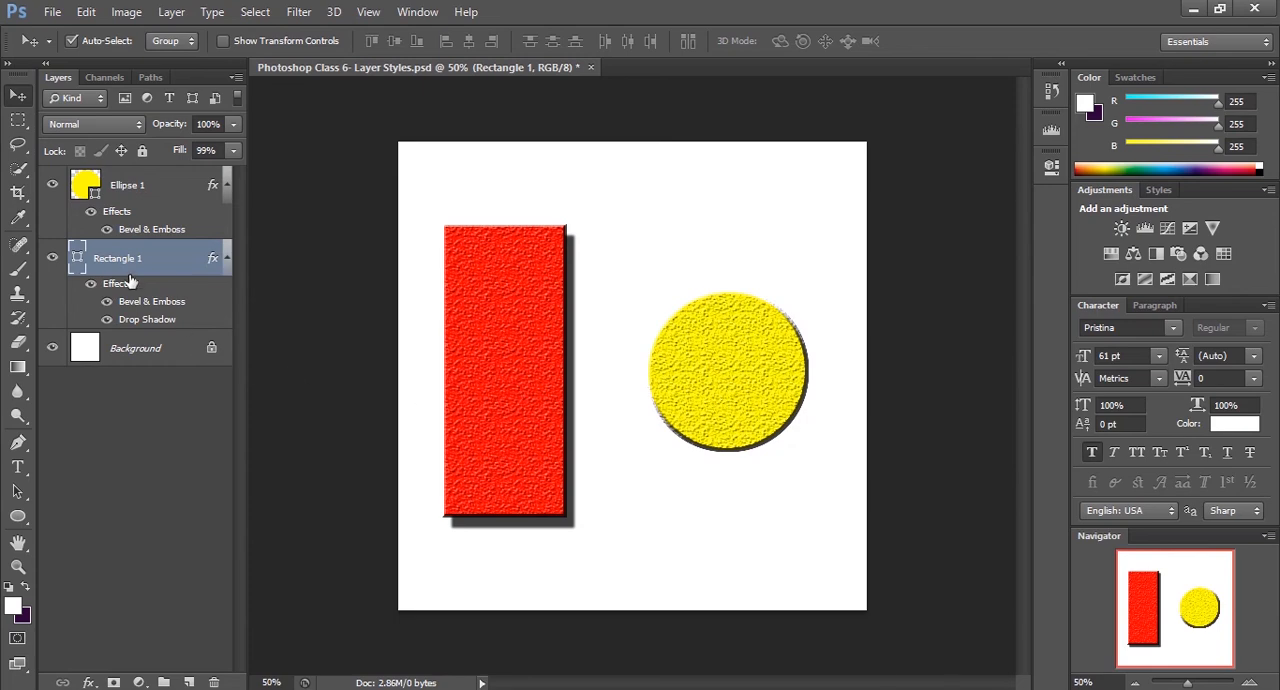
{"action": "key", "text": "ctrl+z"}
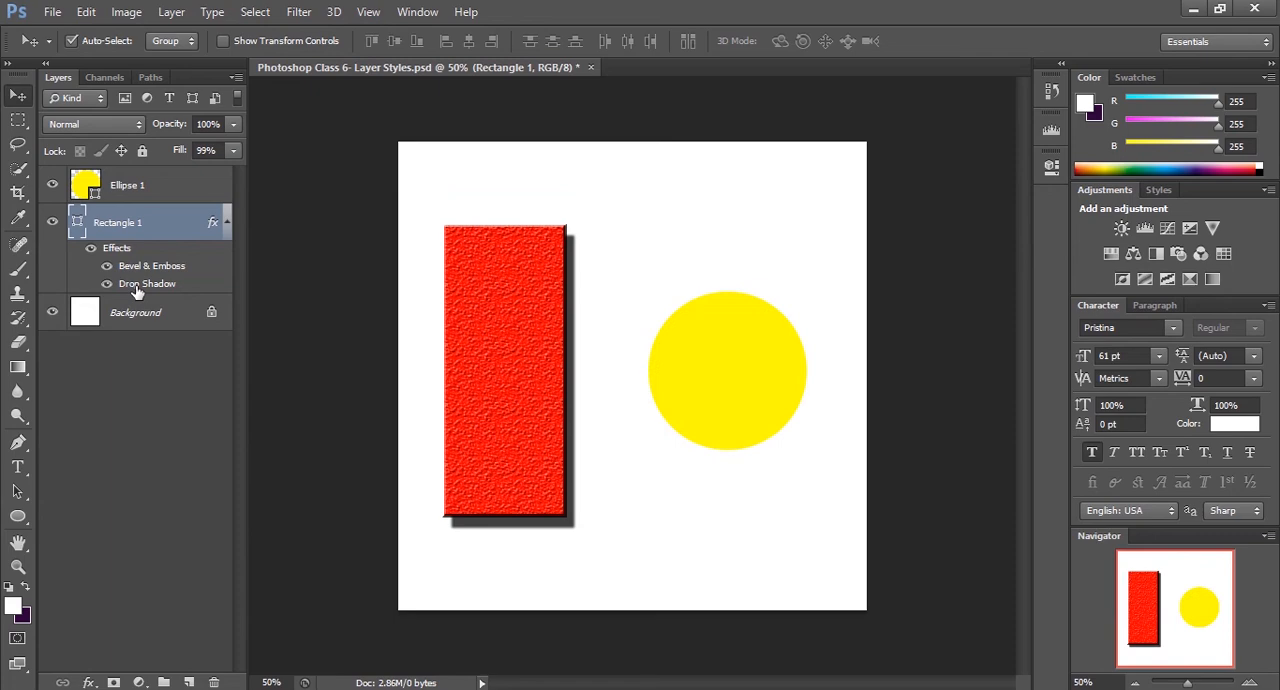
Copy only the Drop Shadow effect from the Rectangle 1 layer to the Ellipse 1 layer
{"action": "left_click_drag", "start_coordinate": [137, 290], "coordinate": [137, 182]}
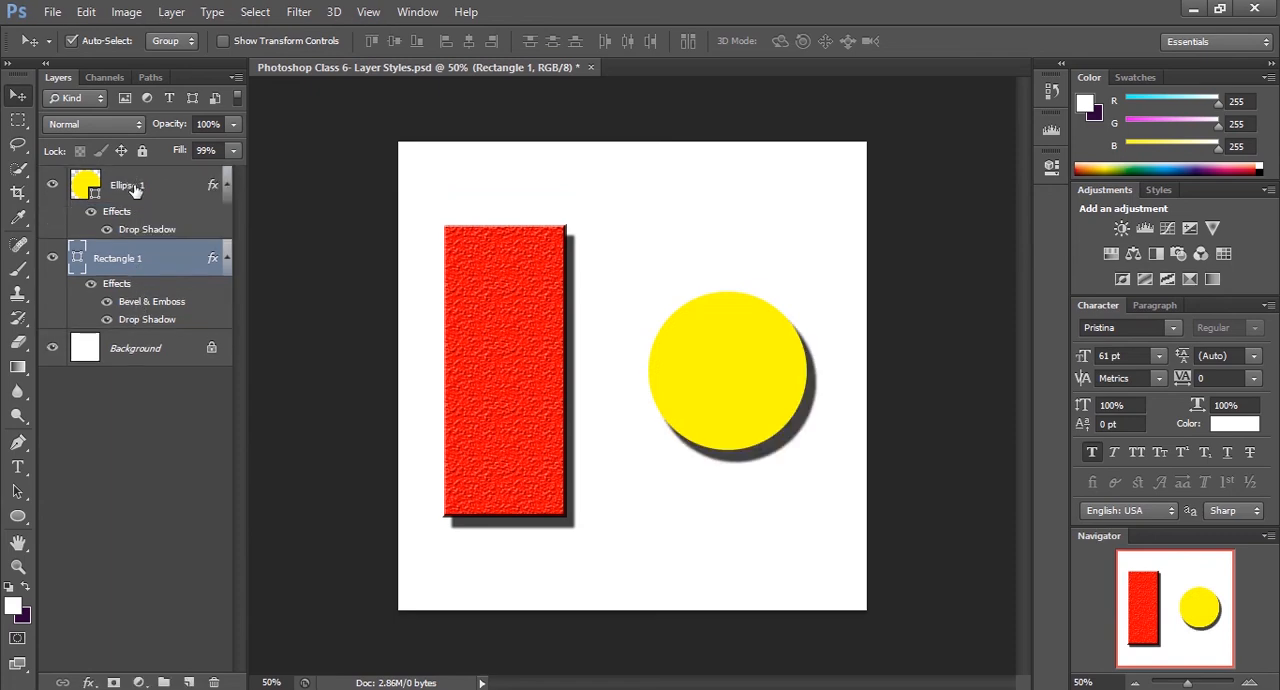